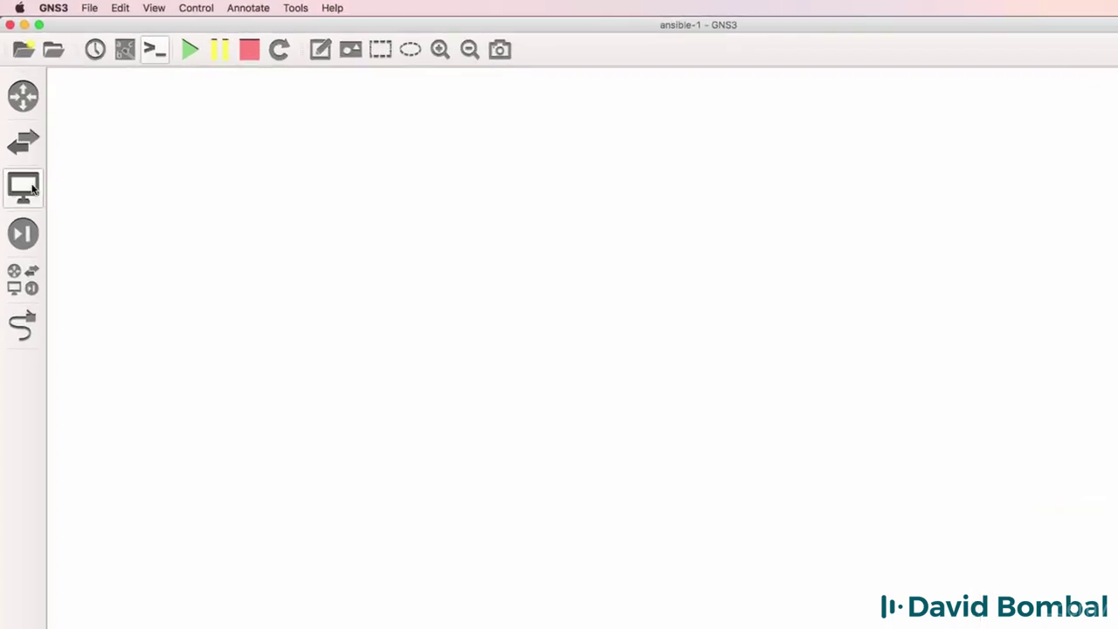
Place a Network Automation end device on the empty canvas as NetworkAutomation-1
left_click(39, 188)
left_click(119, 262)
left_click_drag(119, 265, 479, 279)
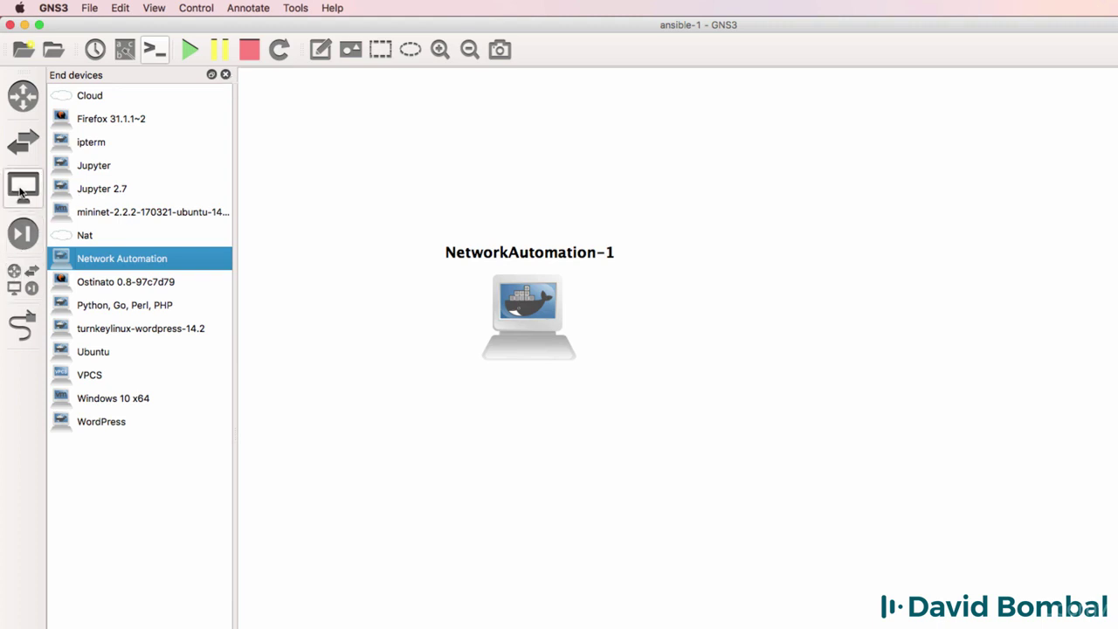
Add an Ethernet switch SW1 to the canvas, running on the GNS3 VM server
left_click(23, 140)
left_click_drag(123, 308, 776, 298)
left_click(717, 453)
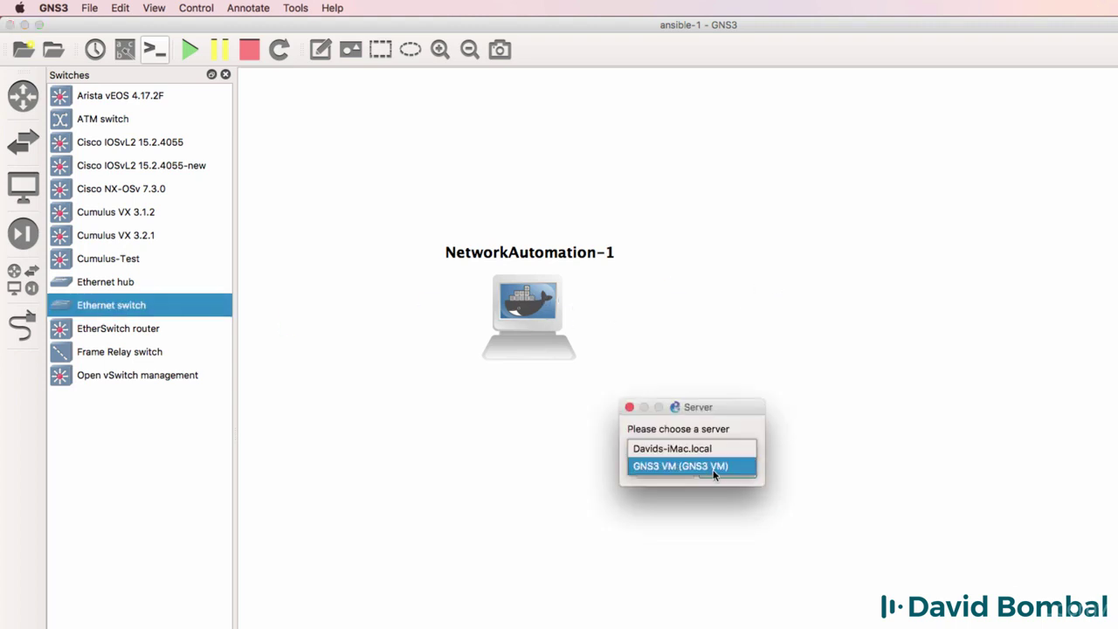
left_click(709, 468)
left_click(722, 470)
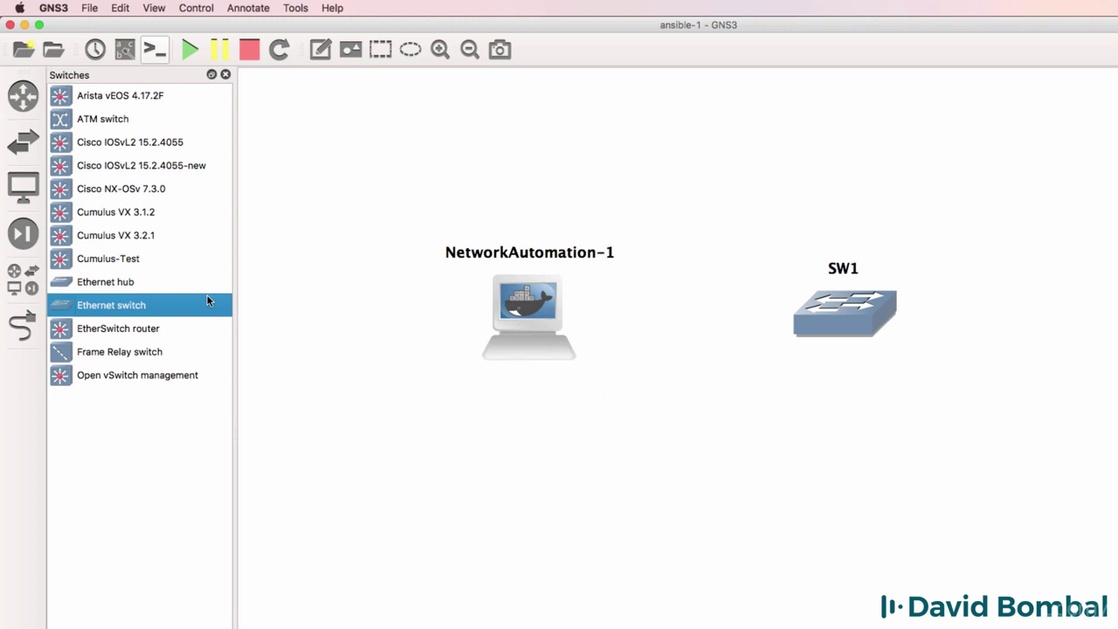
Place a NAT cloud Nat1 below SW1
left_click(16, 283)
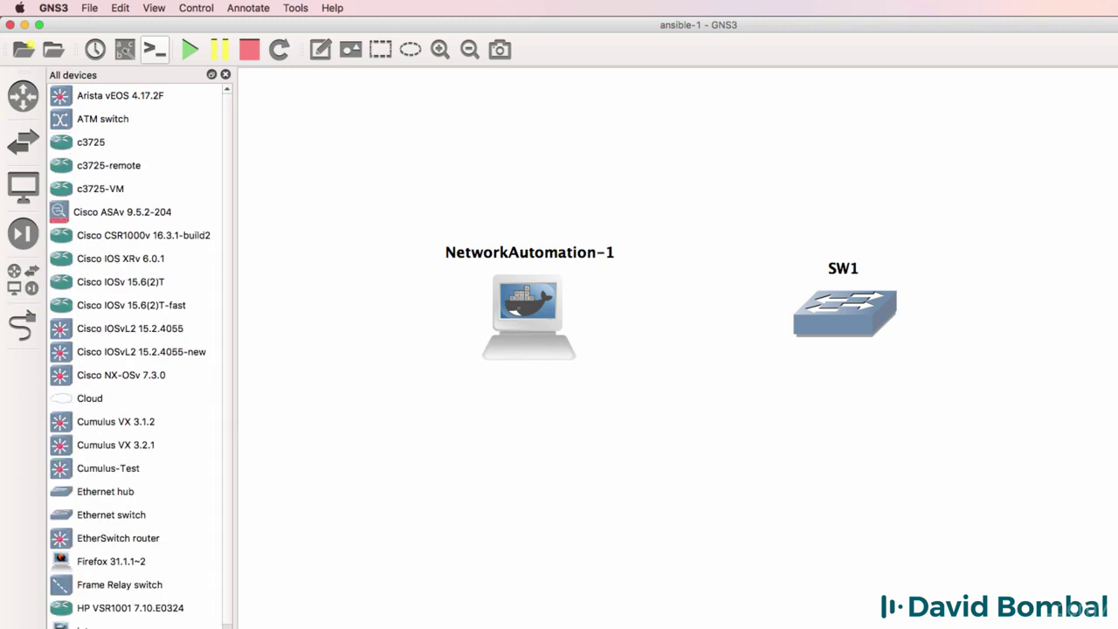
left_click_drag(751, 579, 783, 447)
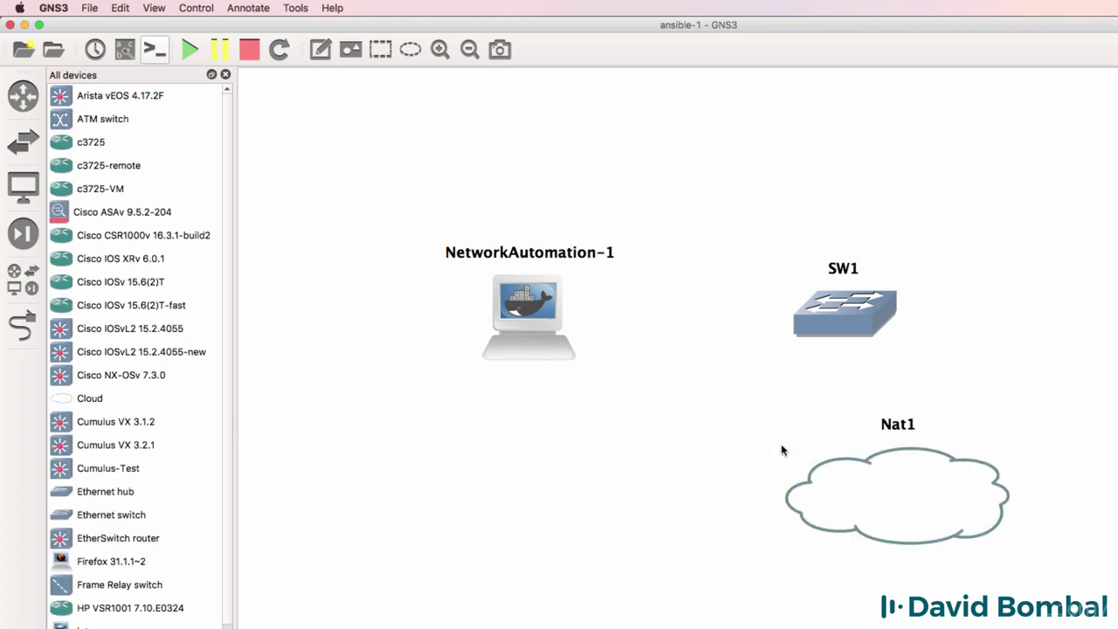
left_click_drag(871, 498, 818, 499)
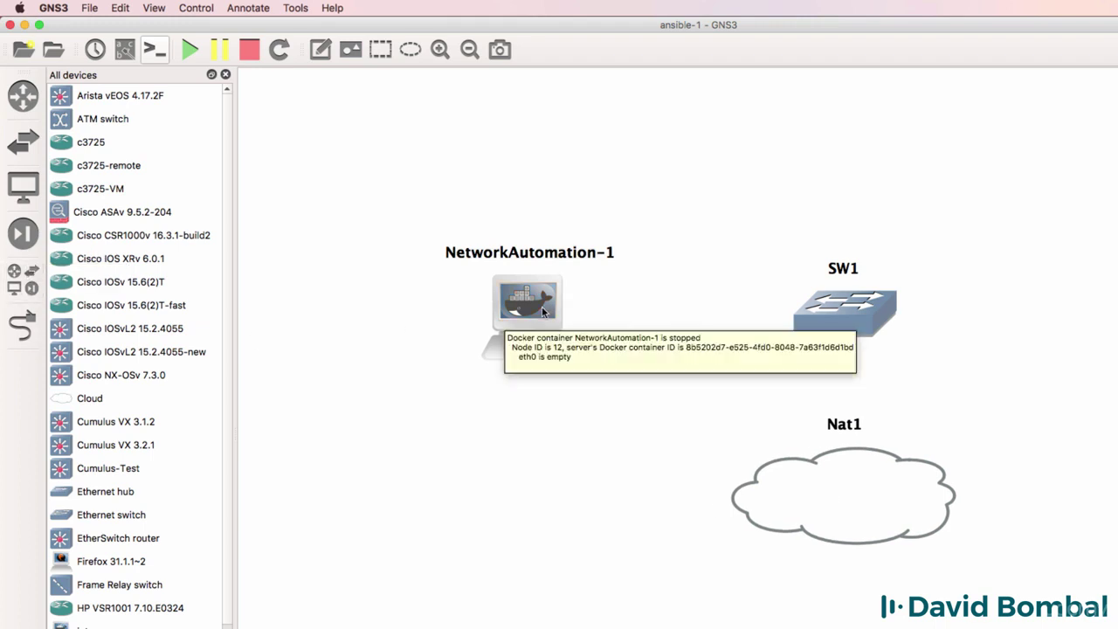
Link NetworkAutomation-1 eth0 to SW1 Ethernet0
left_click(23, 330)
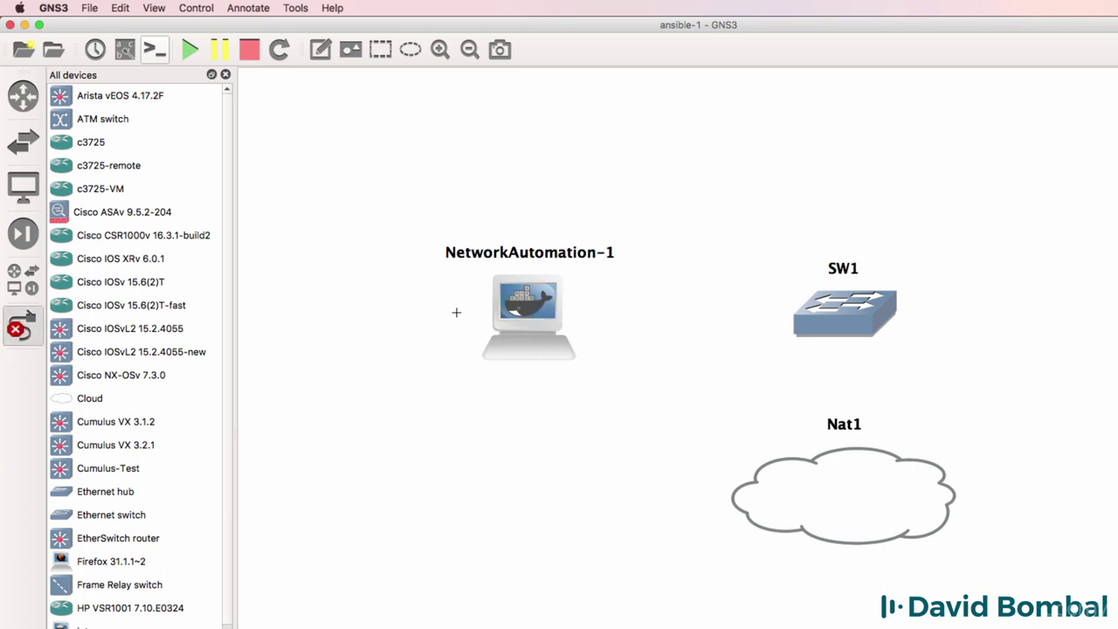
left_click(535, 323)
left_click(603, 334)
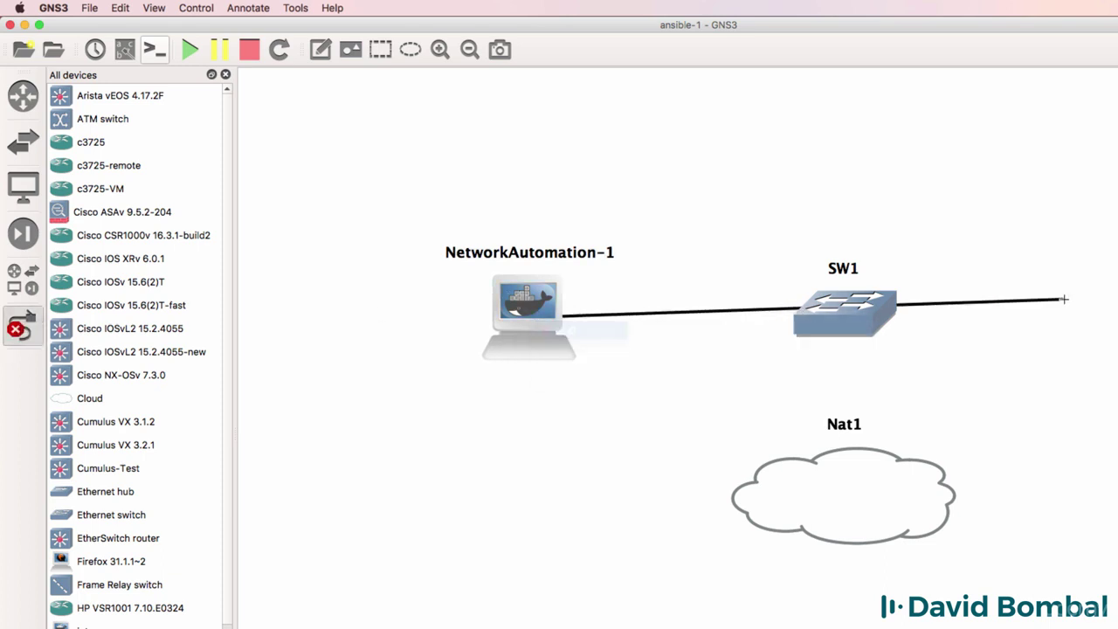
left_click(860, 321)
left_click(881, 332)
Link SW1 Ethernet1 to Nat1 nat0 and turn off the link tool
left_click(864, 321)
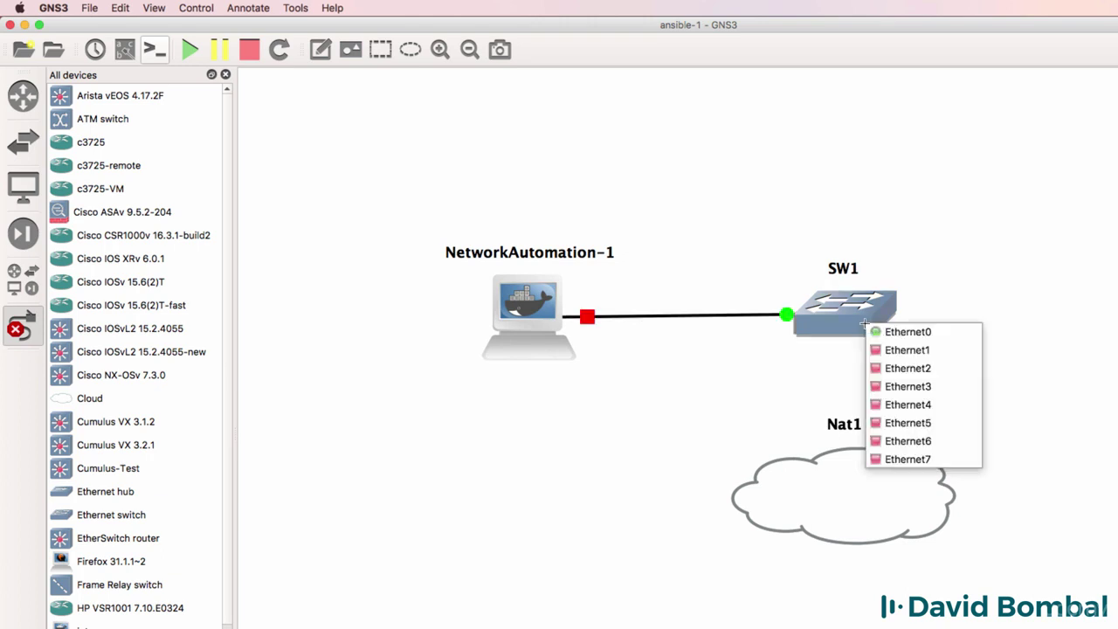
left_click(901, 350)
left_click(852, 483)
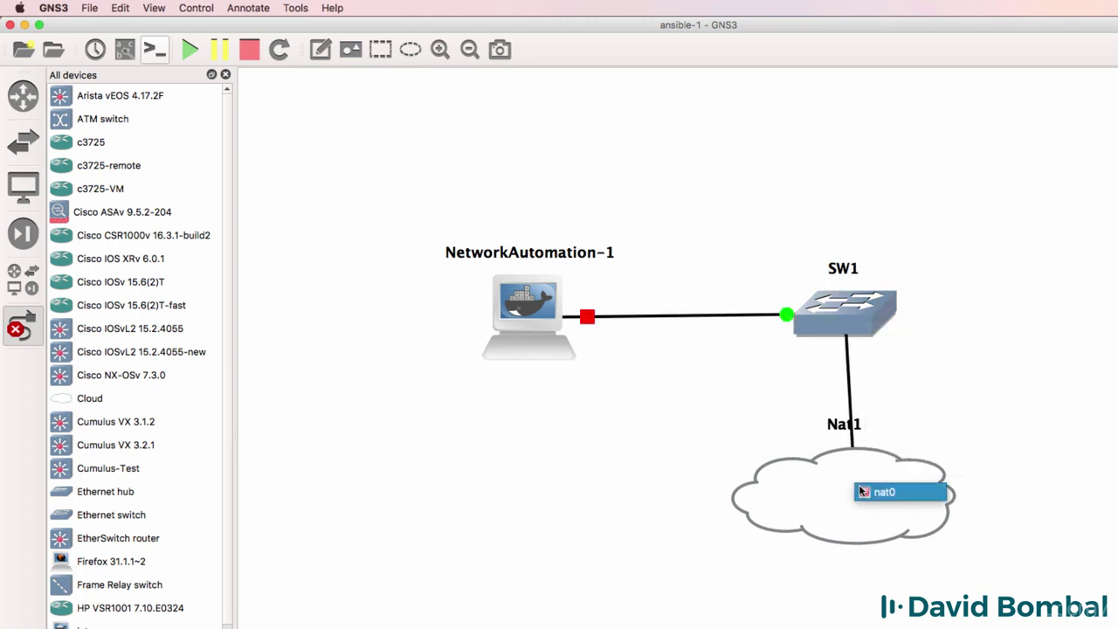
left_click(855, 489)
left_click(24, 330)
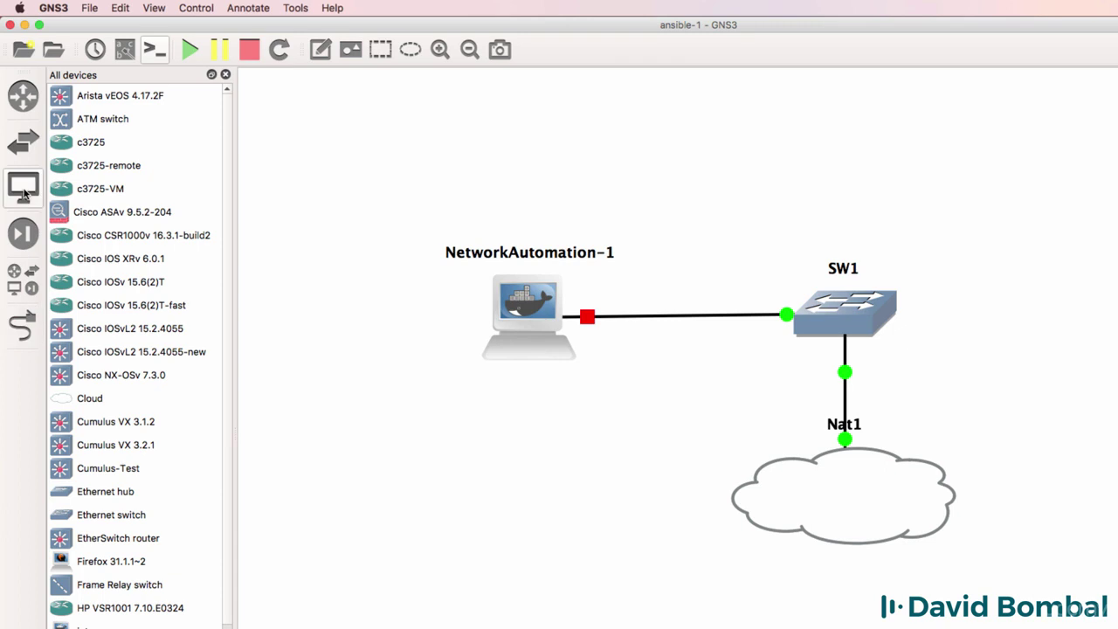
left_click(23, 140)
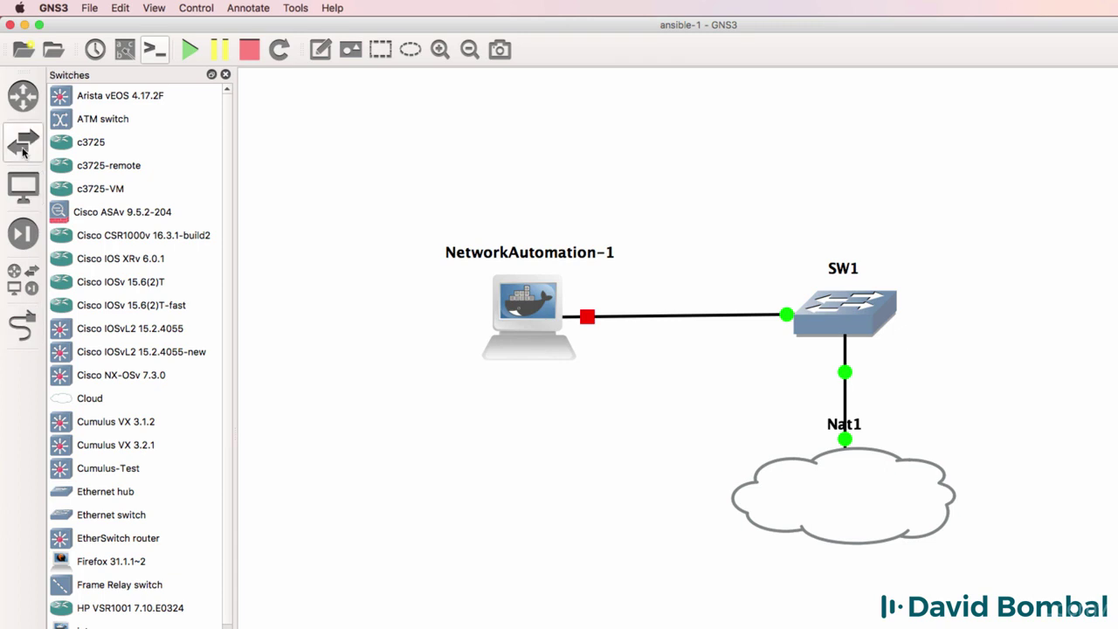
Place a Cisco IOSv 15.6(2)T-fast router to the right of SW1
left_click(24, 97)
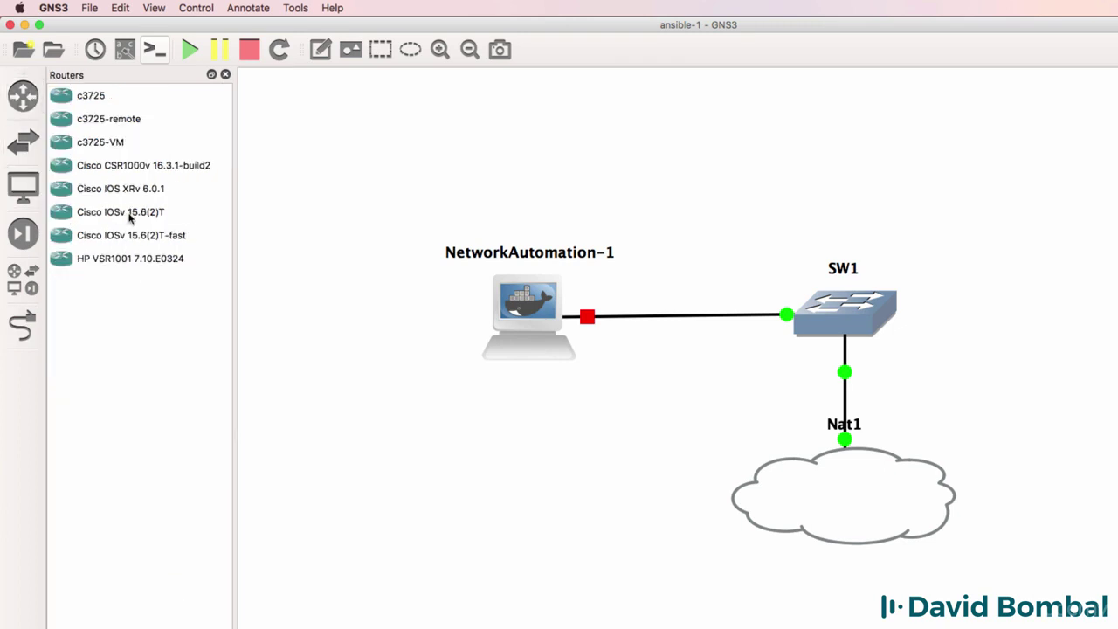
left_click(87, 237)
left_click_drag(86, 238, 1092, 303)
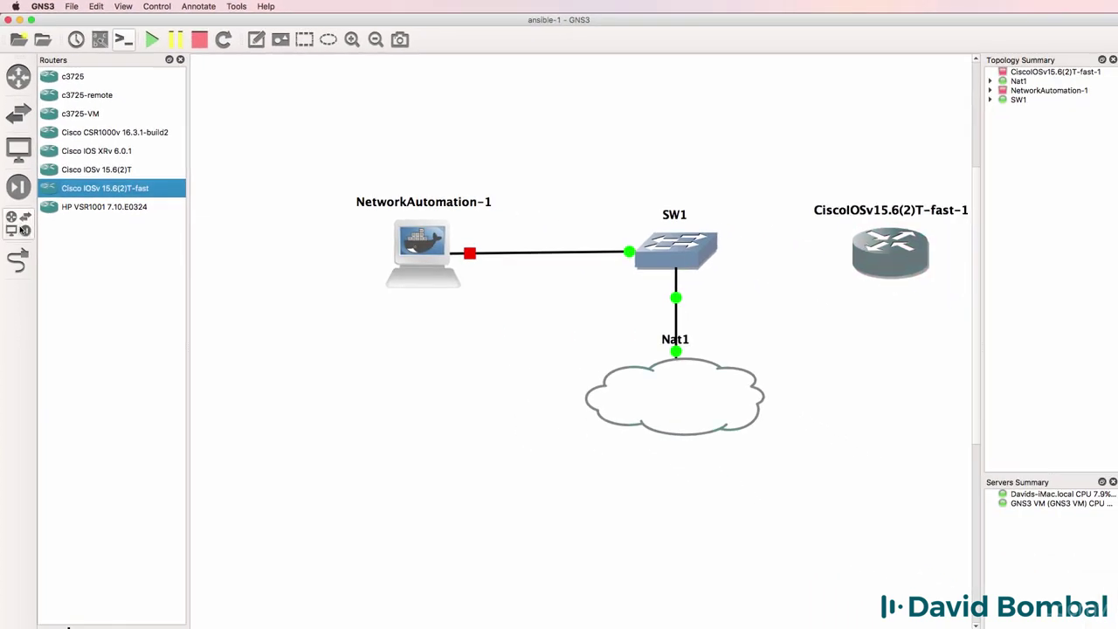
Link SW1 Ethernet2 to the router's Gi0/0, then turn off the link tool
left_click(18, 261)
left_click(687, 245)
left_click(728, 282)
left_click(888, 250)
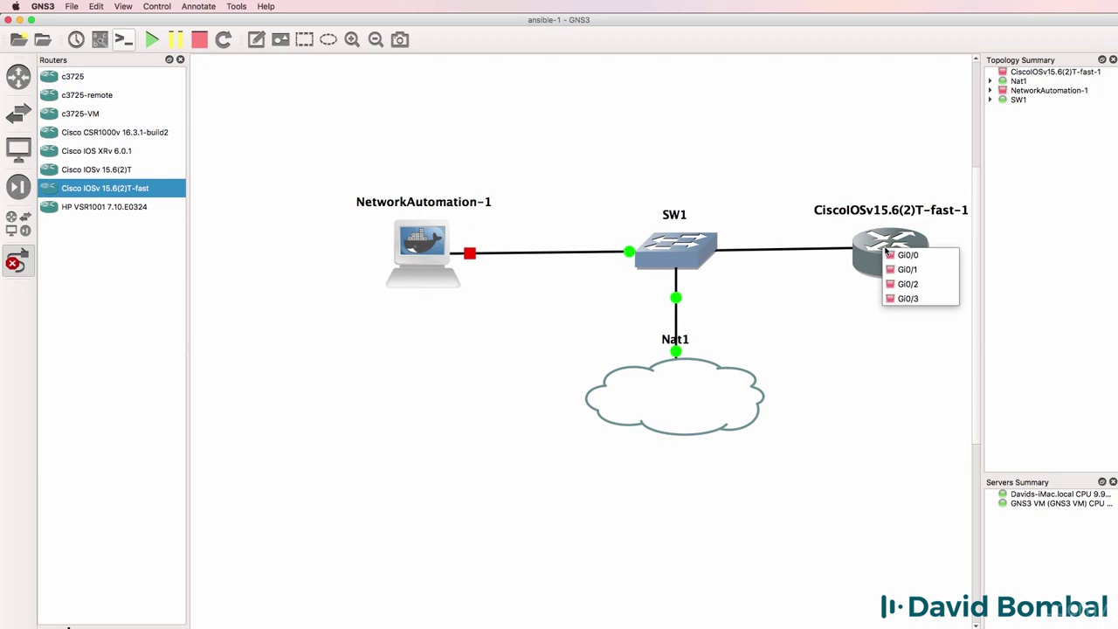
left_click(900, 253)
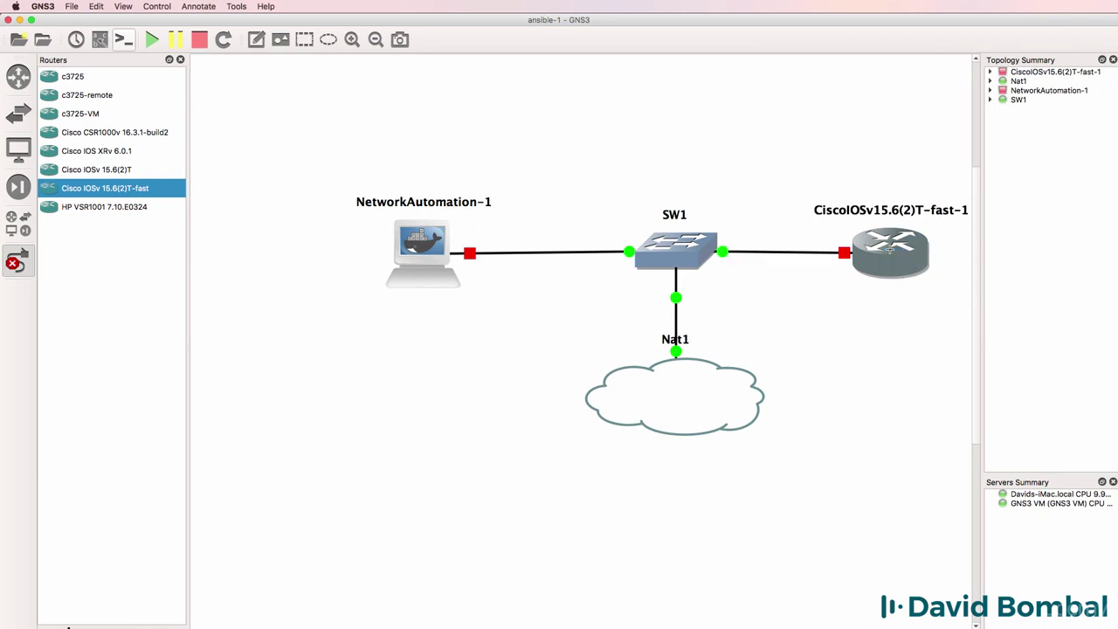
left_click(16, 262)
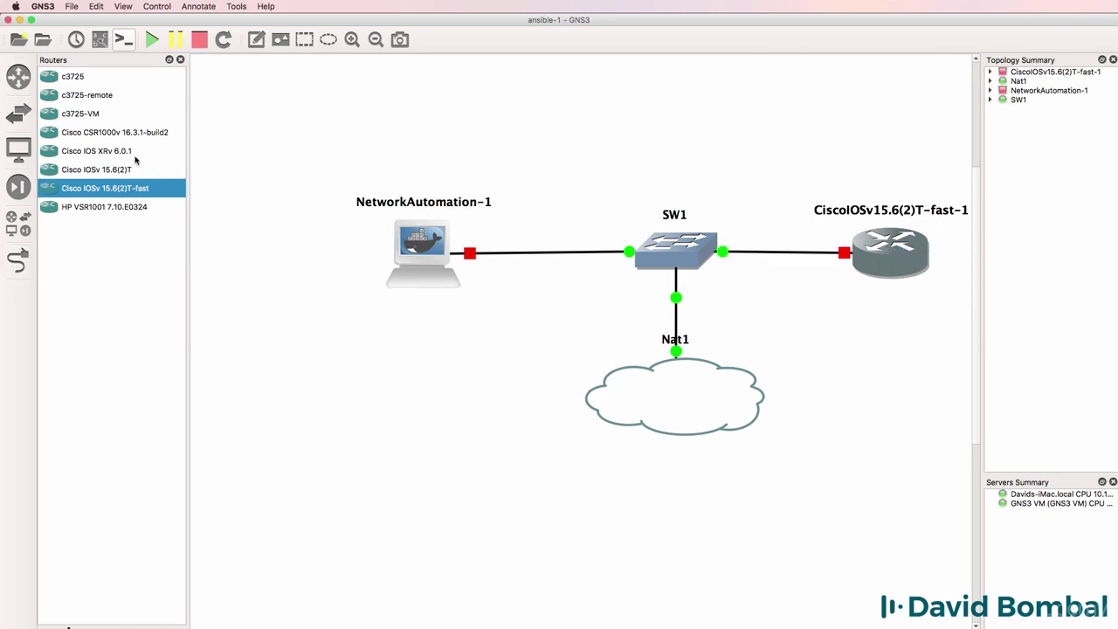
Hide the device dock, narrow the summary panels, and nudge the router up-left
left_click(180, 59)
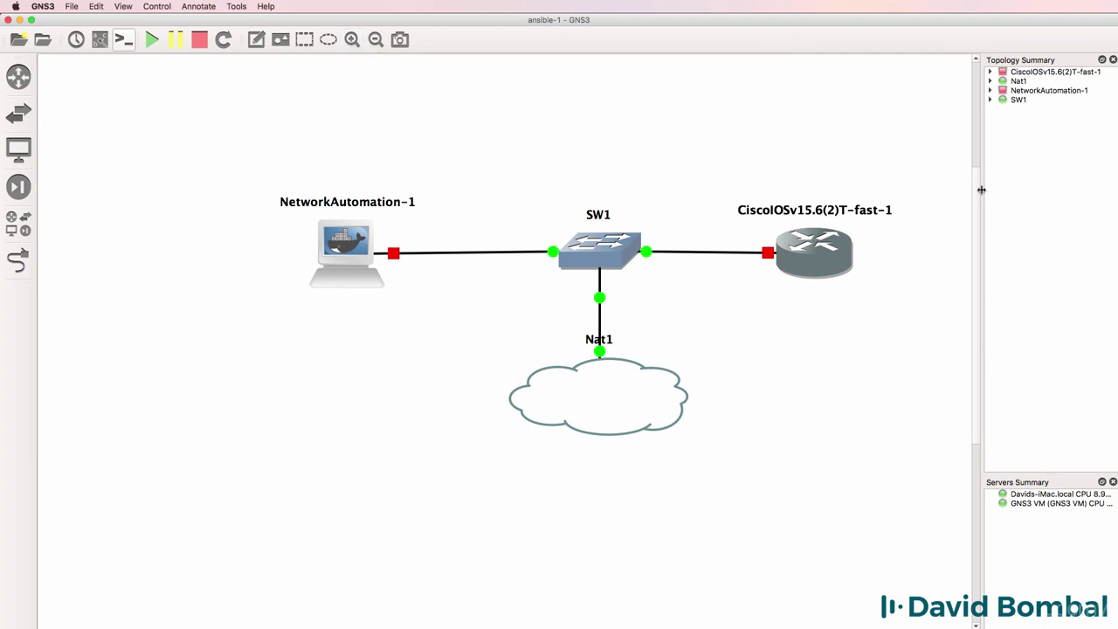
left_click_drag(985, 193, 1020, 194)
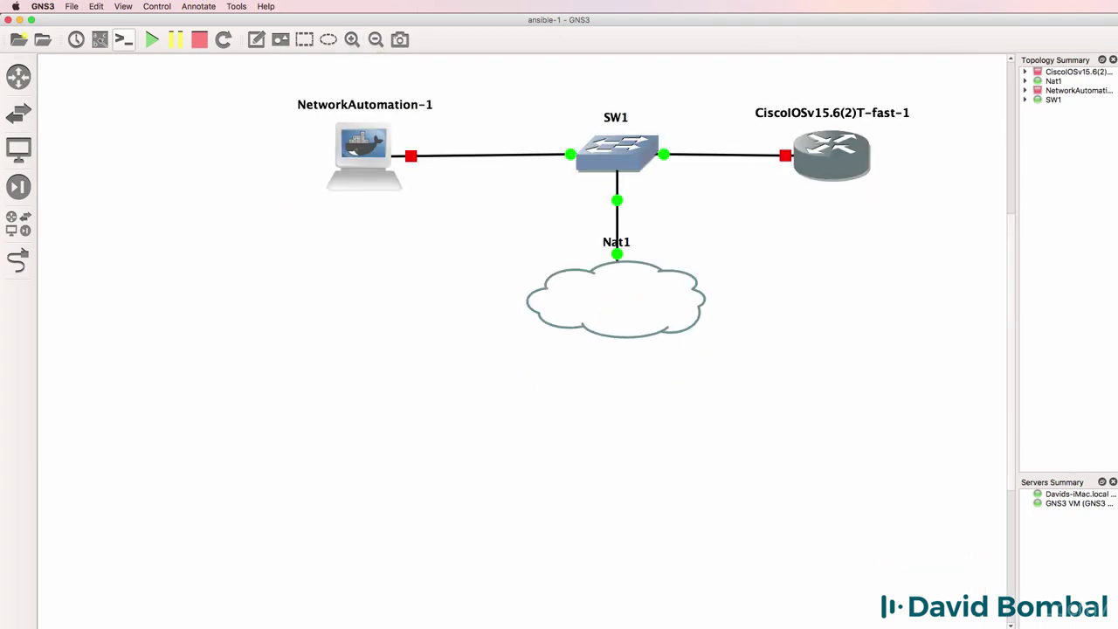
scroll(524, 227, "right", 5)
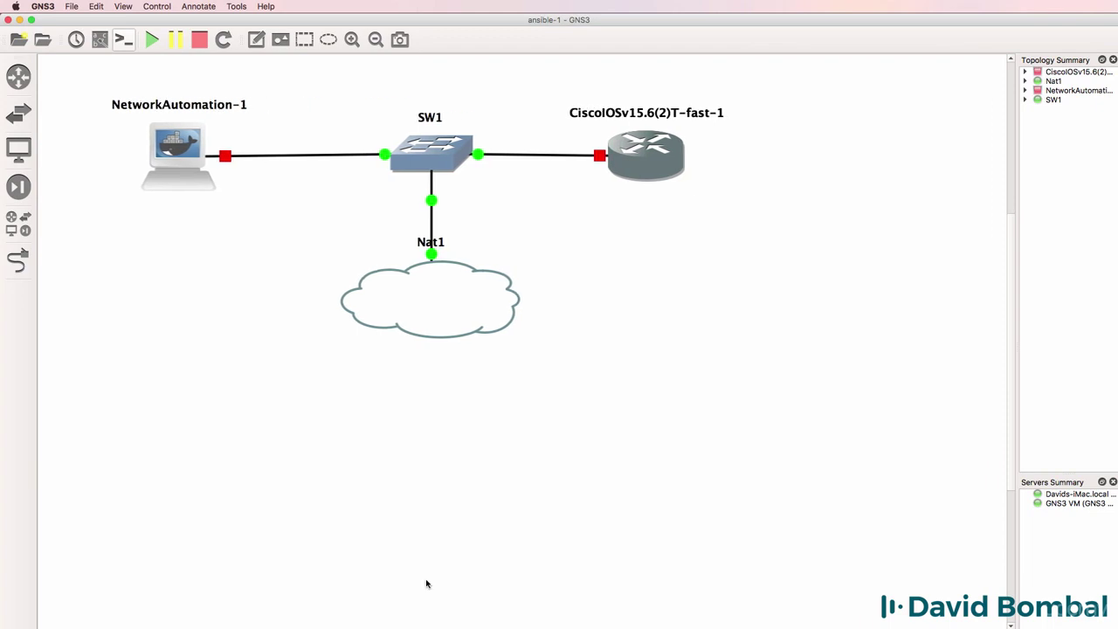
left_click_drag(670, 159, 661, 151)
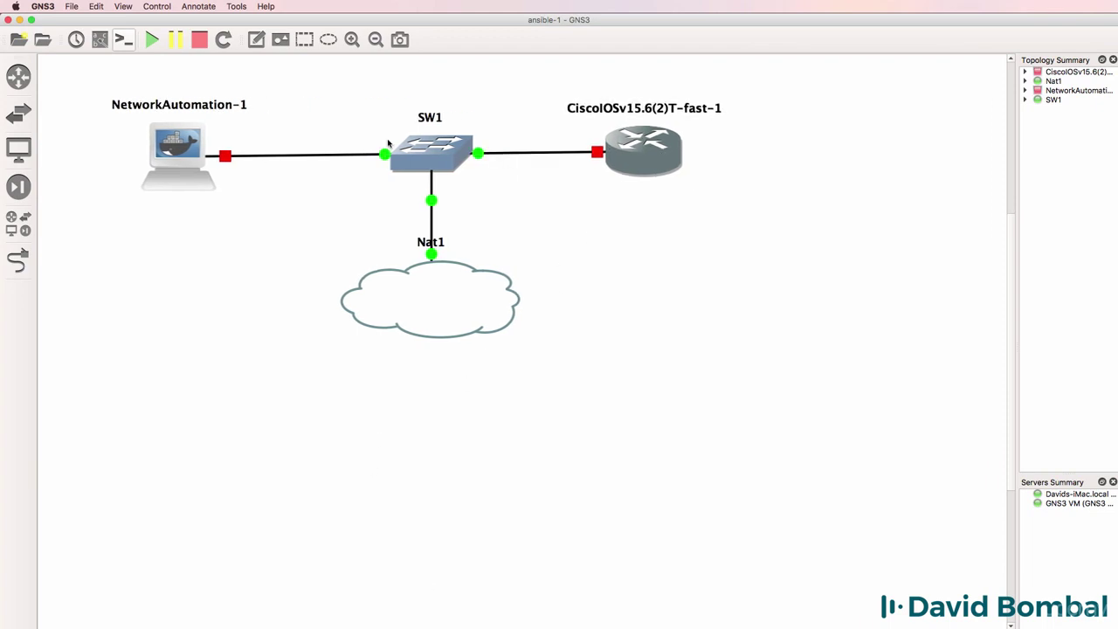
Show interface labels on all links and tidy the Nat1 cloud and Gi0/0 label positions
left_click(100, 39)
left_click_drag(467, 304, 479, 311)
left_click_drag(622, 164, 598, 173)
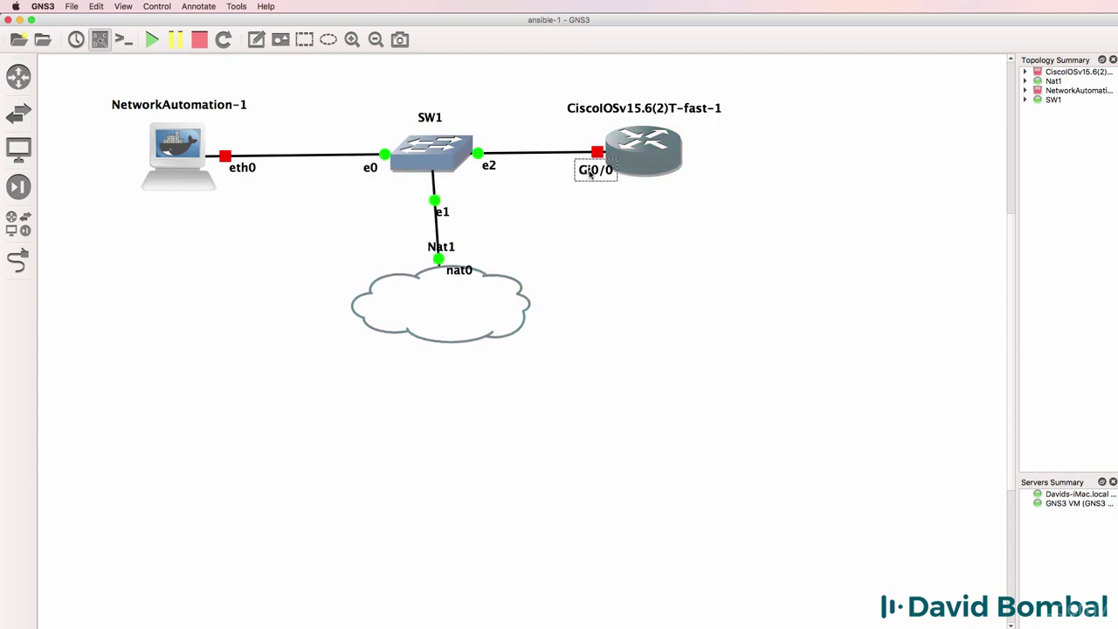
left_click_drag(486, 305, 481, 305)
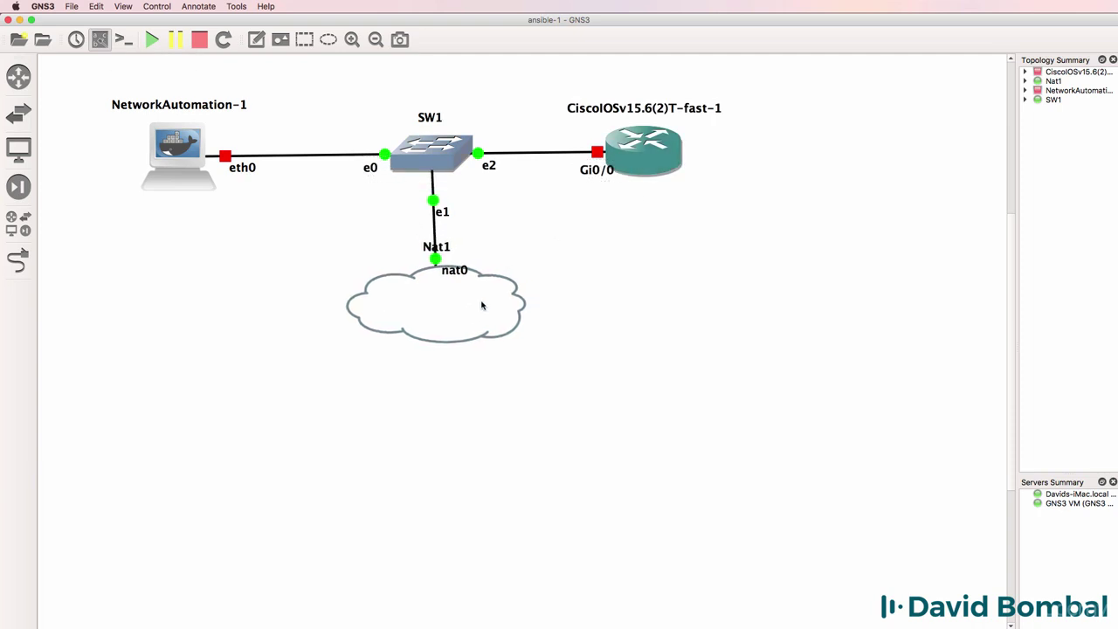
Start all devices, open consoles to them, and arrange the console windows
left_click(151, 39)
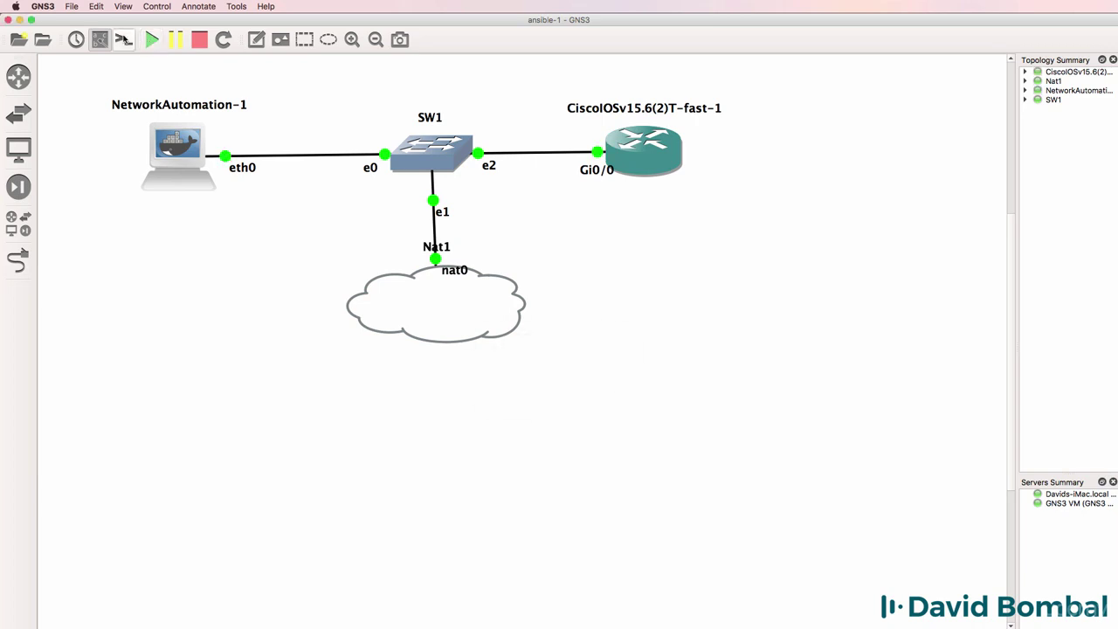
left_click(123, 39)
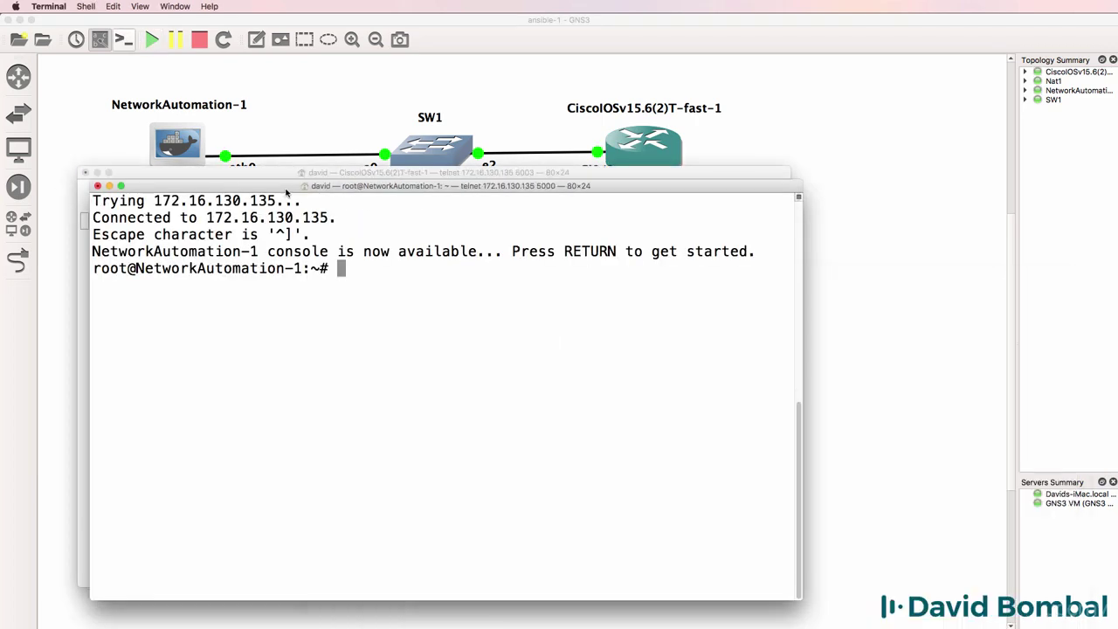
left_click_drag(286, 190, 470, 200)
left_click(469, 41)
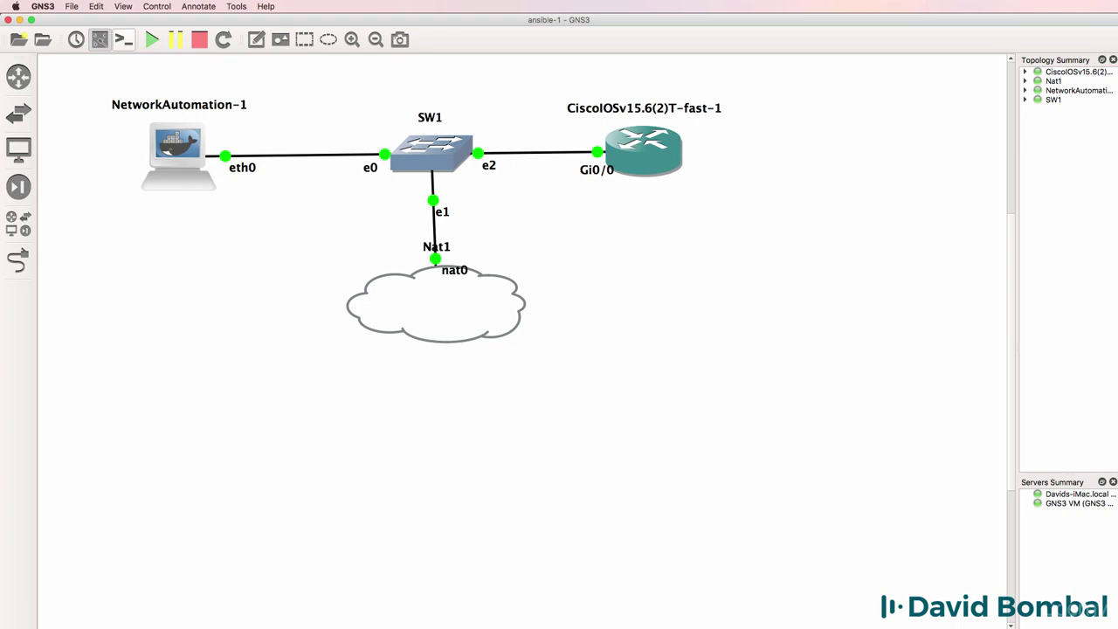
Run ifconfig in the NetworkAutomation-1 console to check eth0's addresses
key("super+Tab")
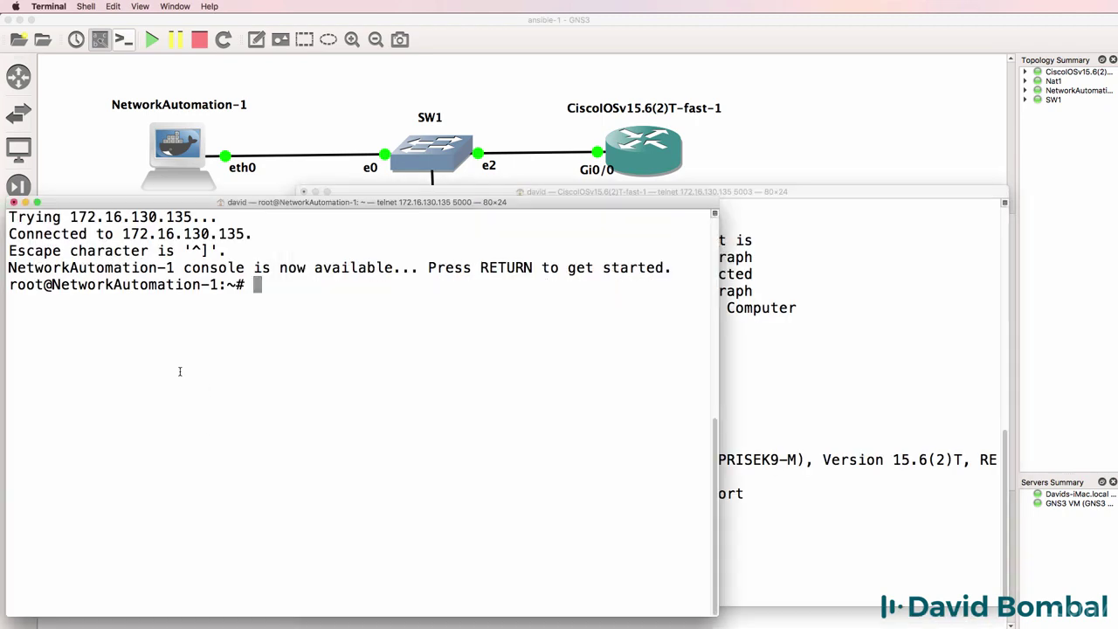
type("ifconfig")
key("Return")
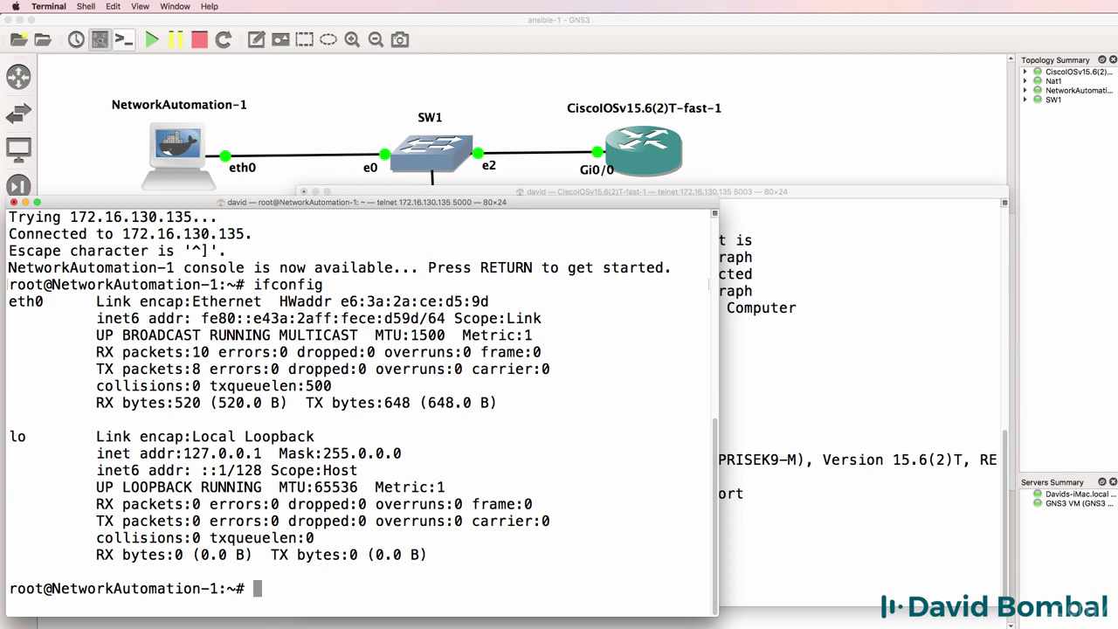
Open /etc/network/interfaces in nano on NetworkAutomation-1
type("nano e")
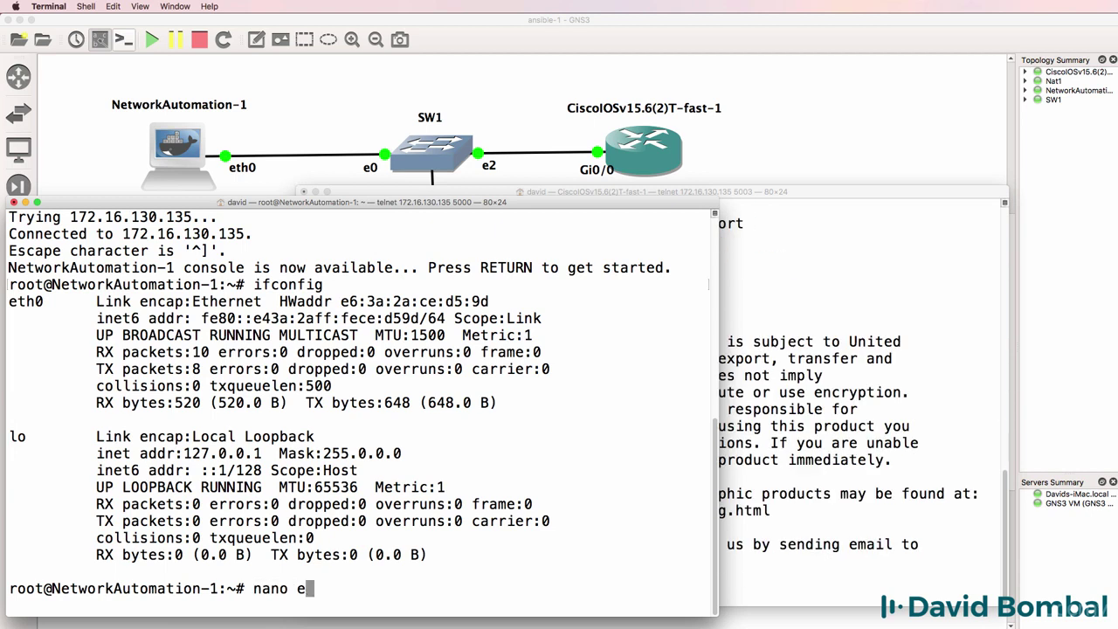
key("BackSpace")
type("/etc/net")
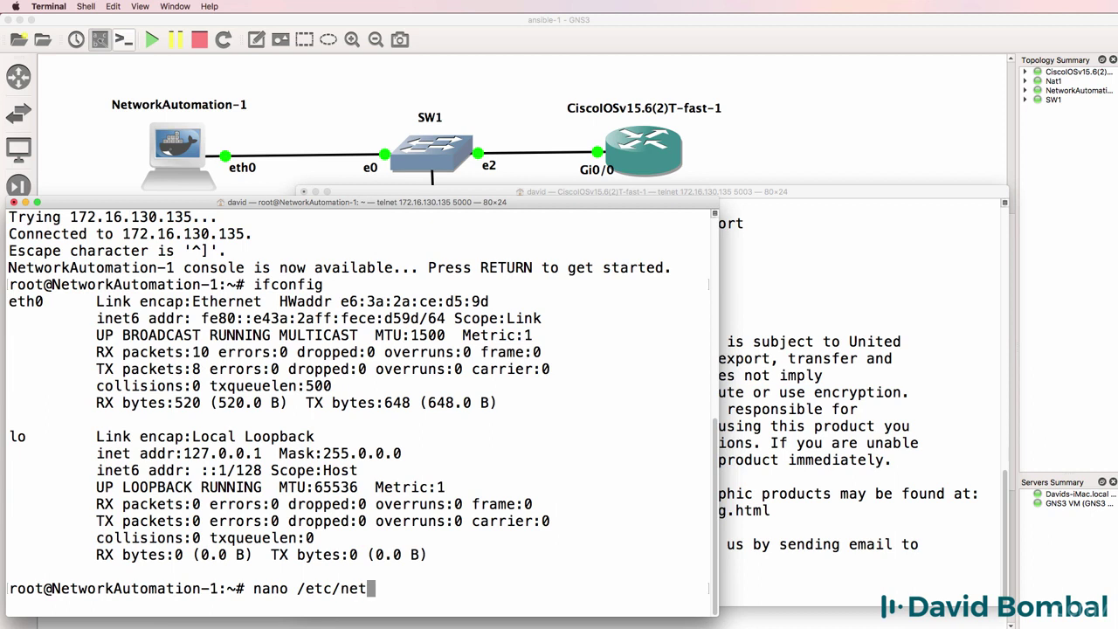
type("work/interfaces")
key("Return")
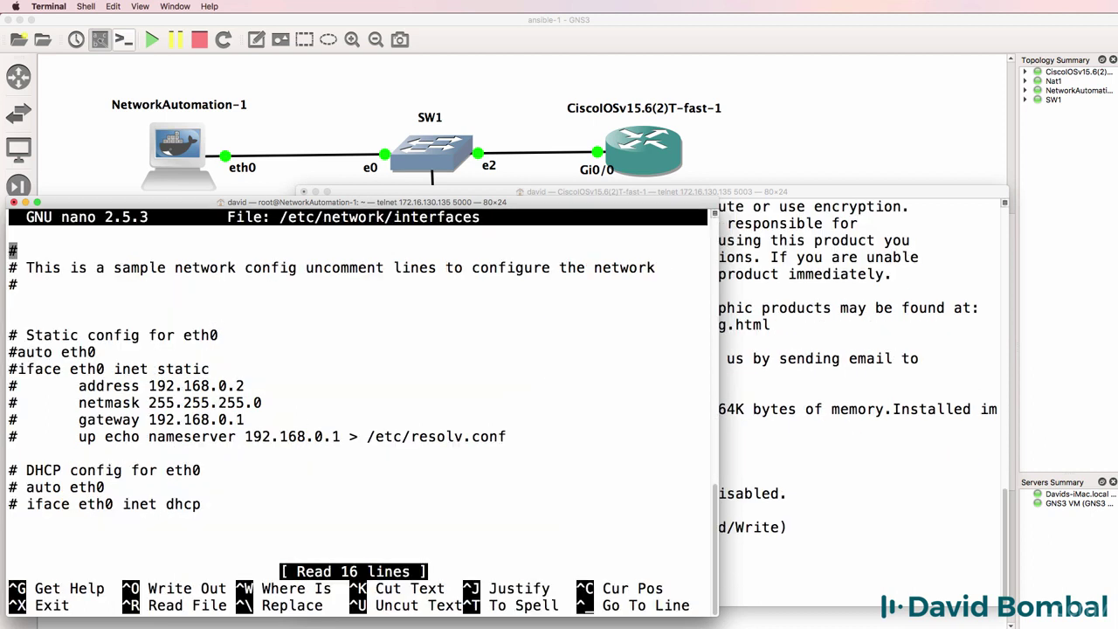
Uncomment 'auto eth0' and 'iface eth0 inet dhcp' and save the file
key("Down")
key("Down")
key("Down")
key("Down")
key("Down")
key("Down")
key("Down")
key("Down")
key("Down")
key("Down")
key("Down")
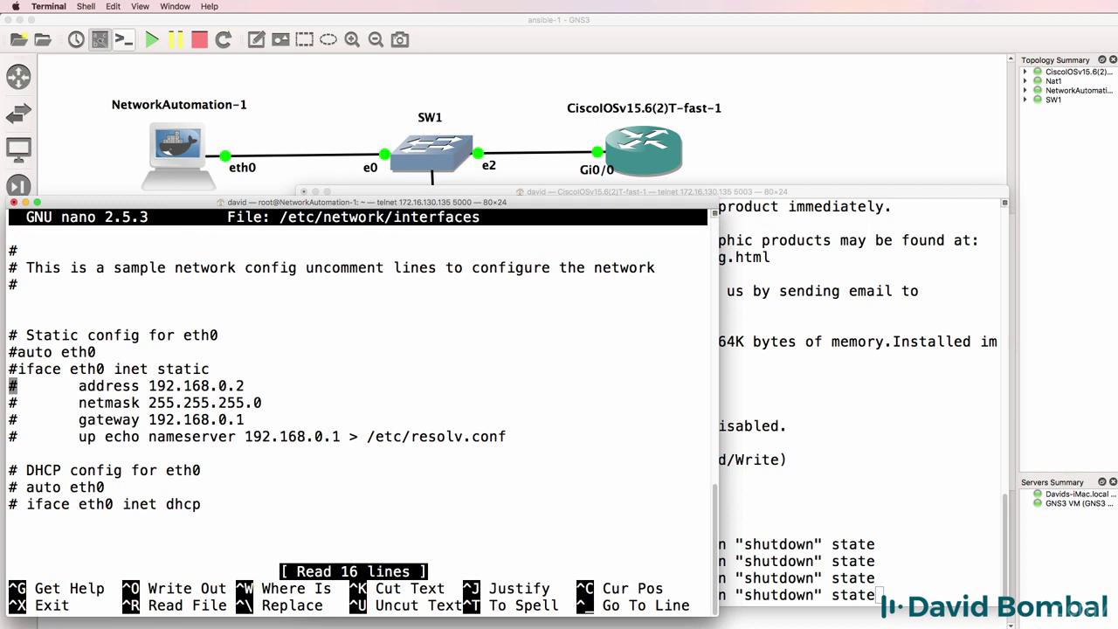
key("Down")
key("Down")
key("Down")
key("Down")
key("Up")
key("Delete")
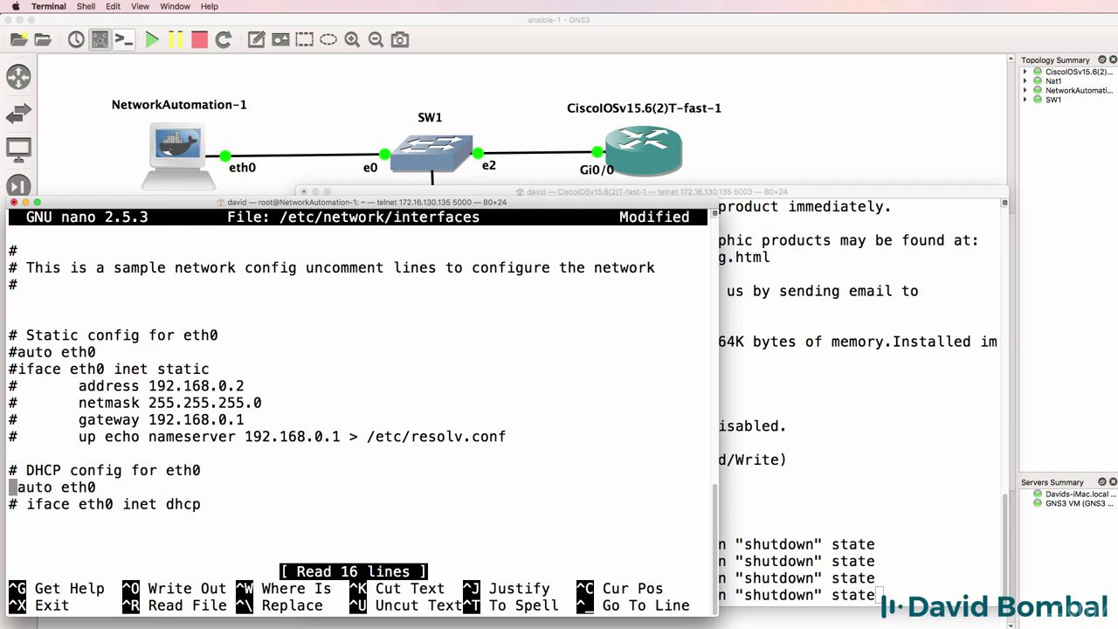
key("Down")
key("Delete")
key("Delete")
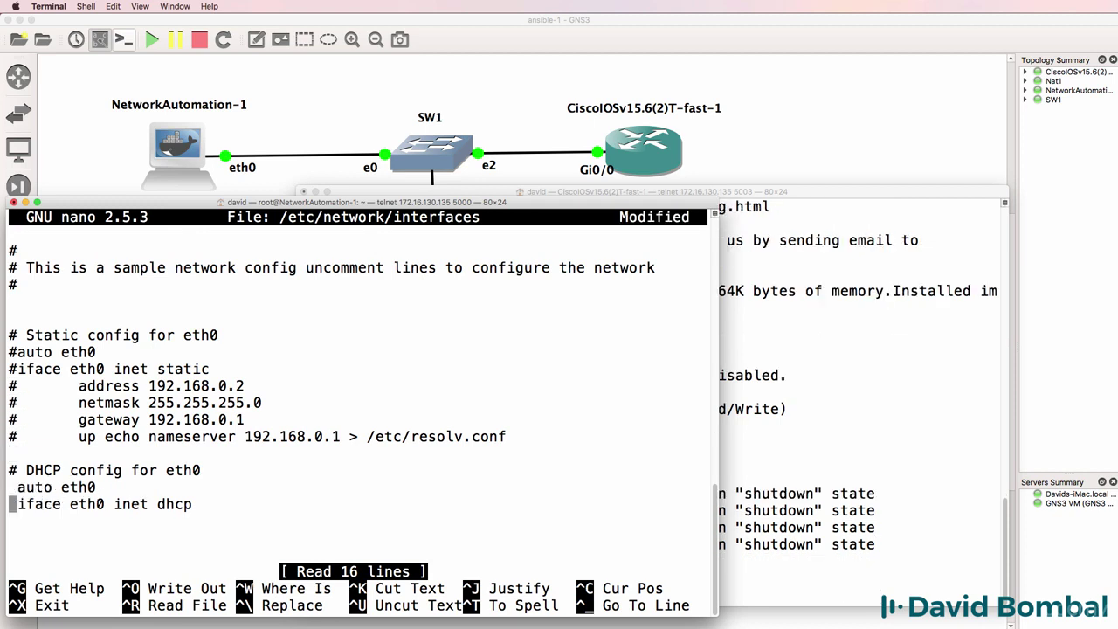
key("ctrl+x")
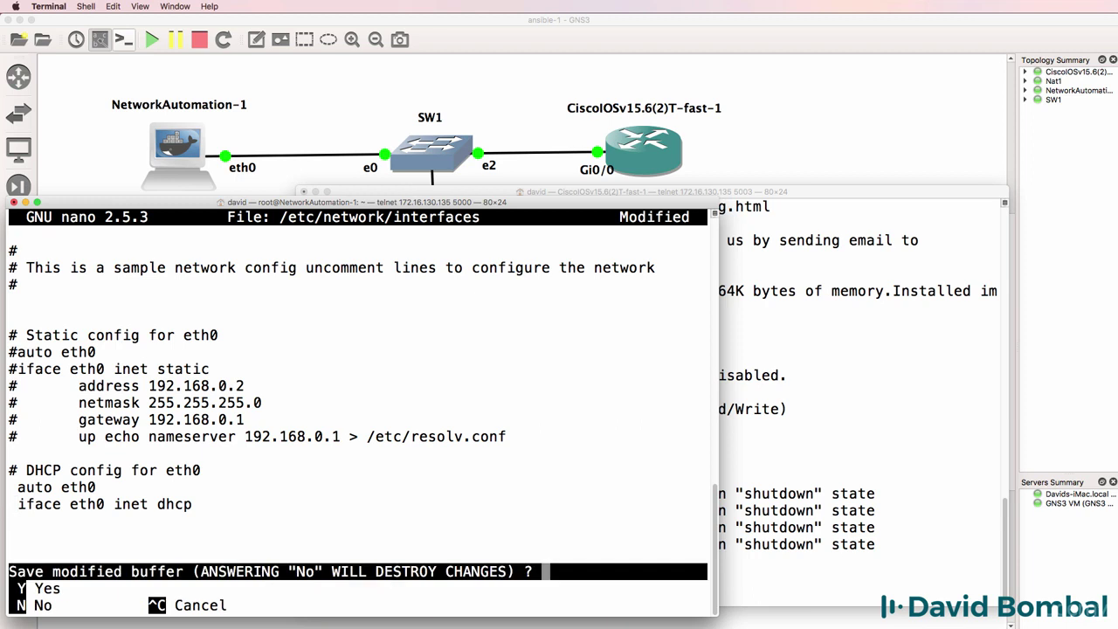
key("y")
key("Return")
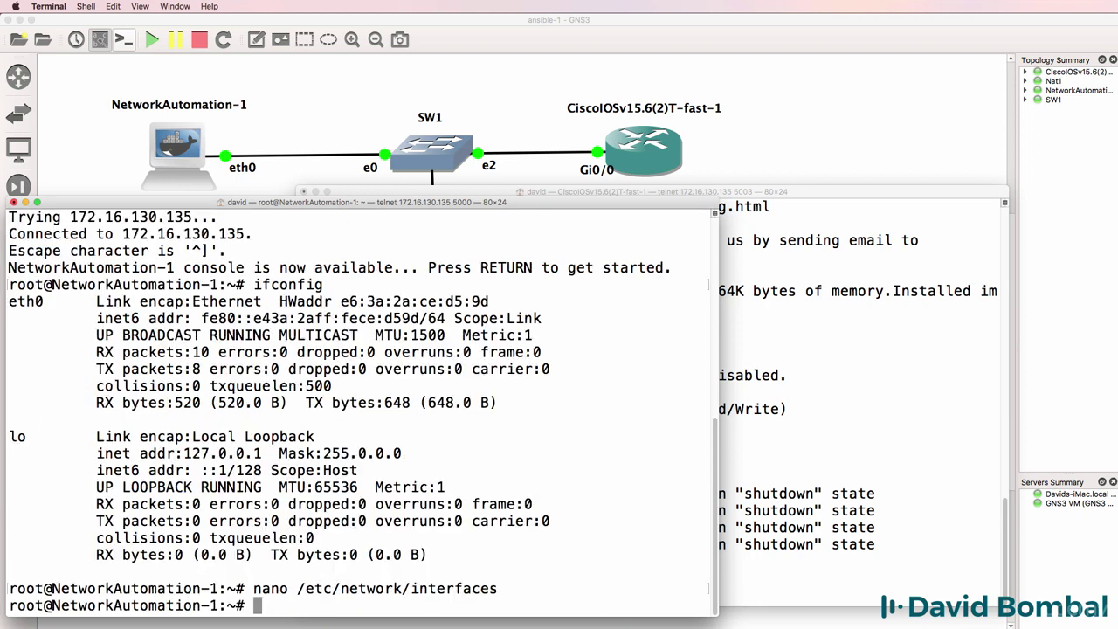
Print /etc/network/interfaces with cat and highlight the two DHCP lines
type("cat /etc/")
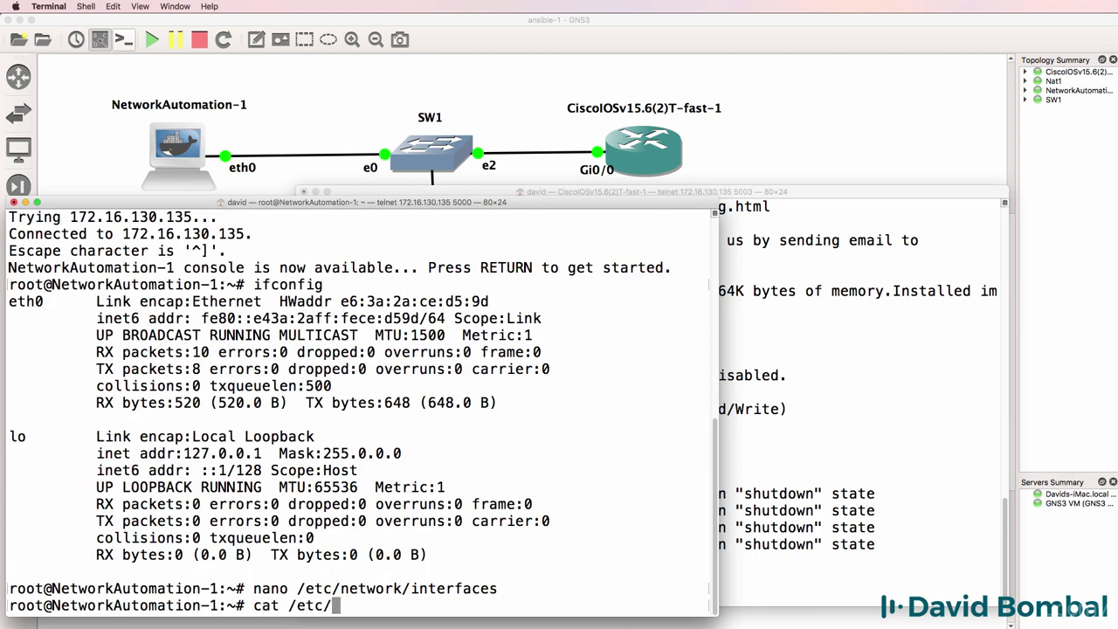
type("network/in")
key("Tab")
key("Return")
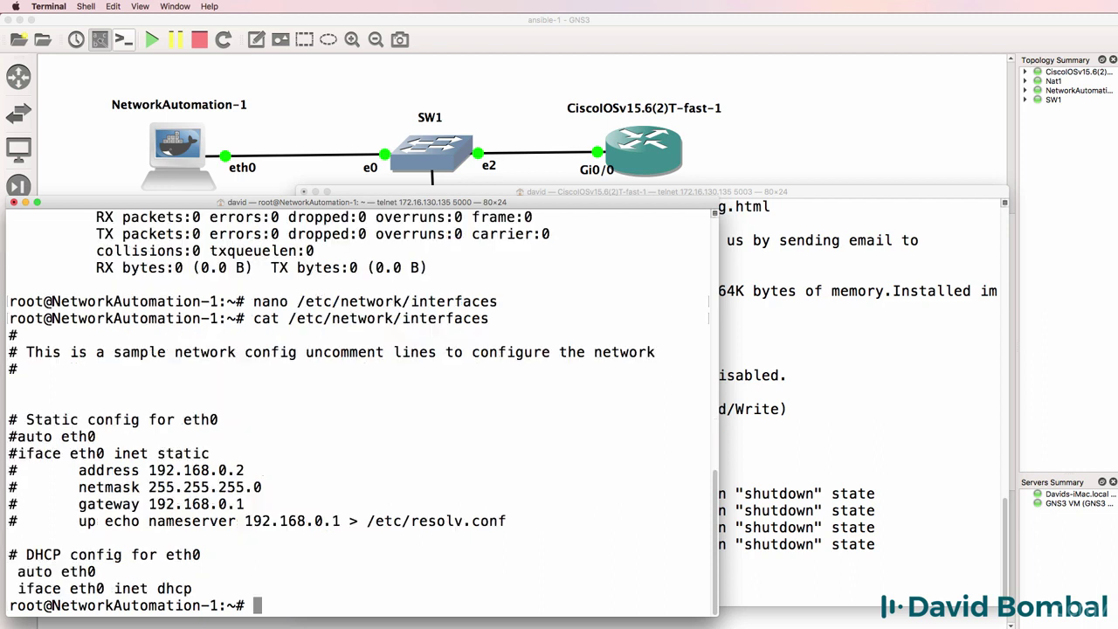
left_click_drag(192, 589, 7, 570)
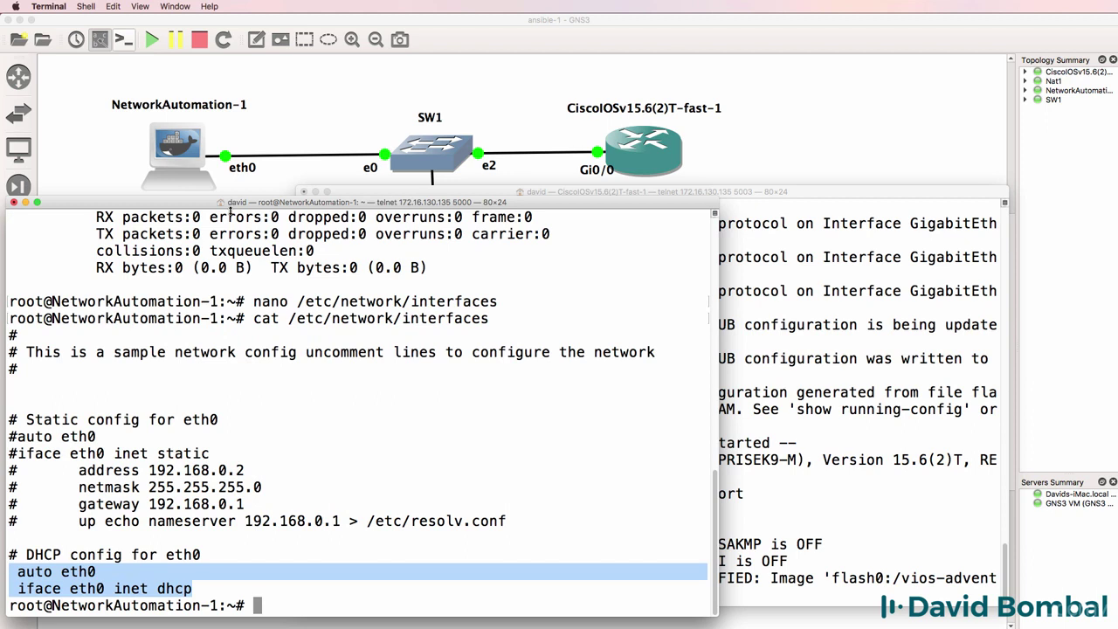
Stop and restart the NetworkAutomation-1 container from the GNS3 canvas
left_click(256, 75)
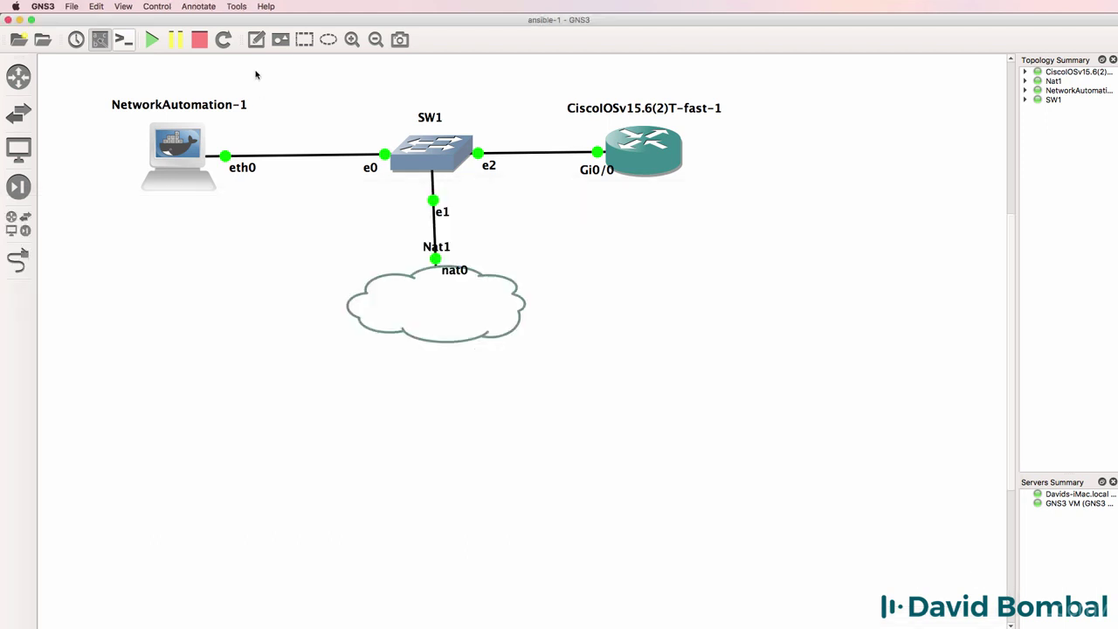
right_click(178, 158)
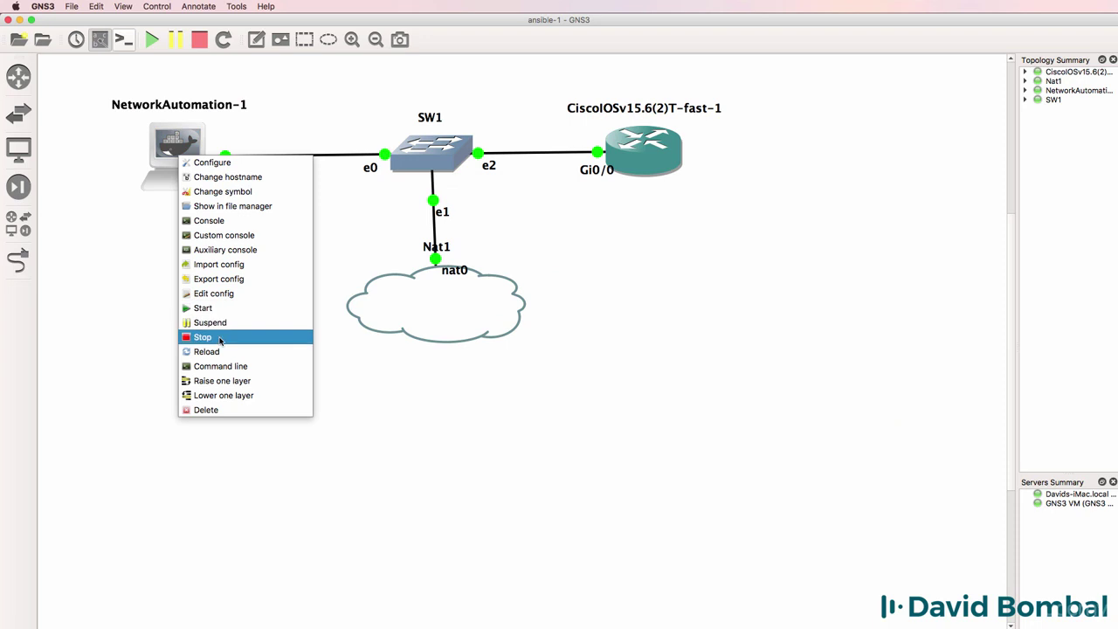
left_click(220, 337)
right_click(166, 152)
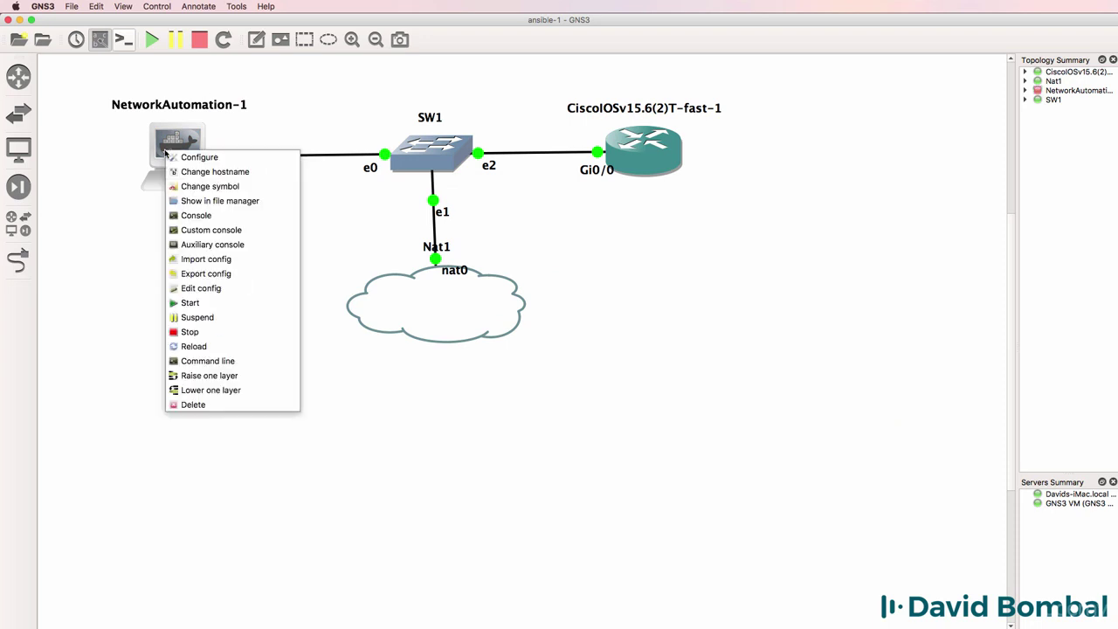
left_click(219, 303)
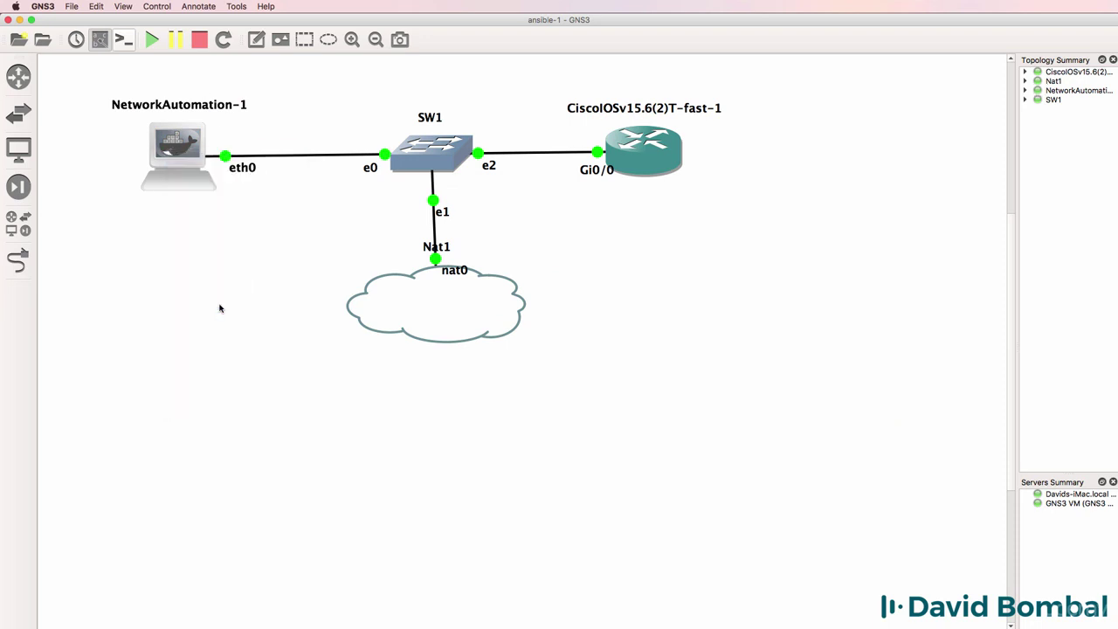
Open a fresh NetworkAutomation-1 console, close the old session, and highlight the 192.168.122.183 DHCP lease
right_click(196, 149)
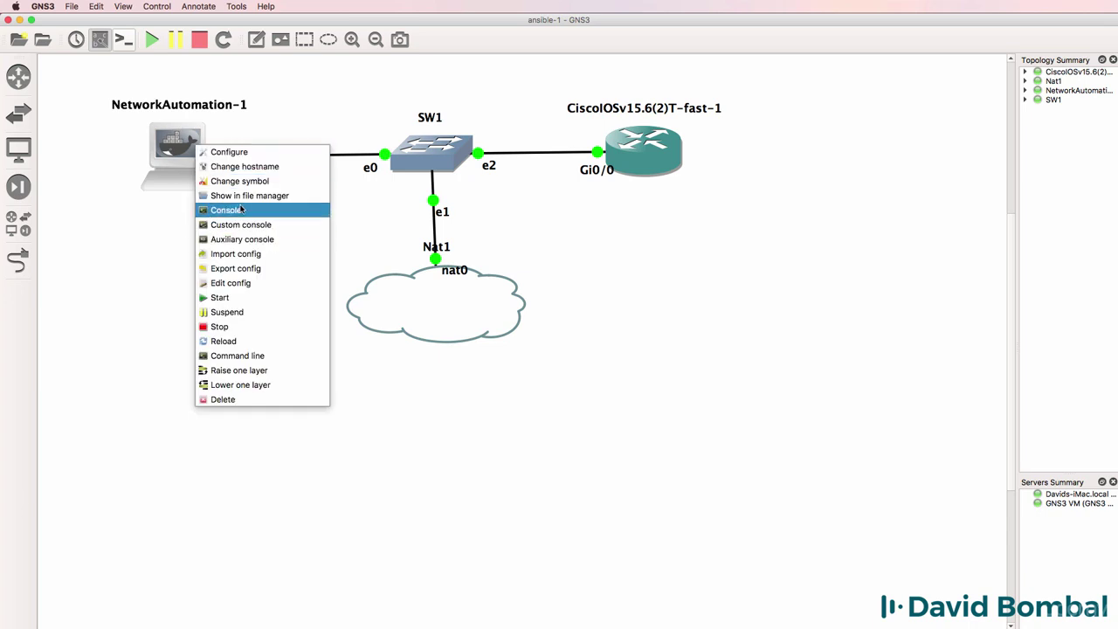
left_click(242, 214)
left_click(10, 201)
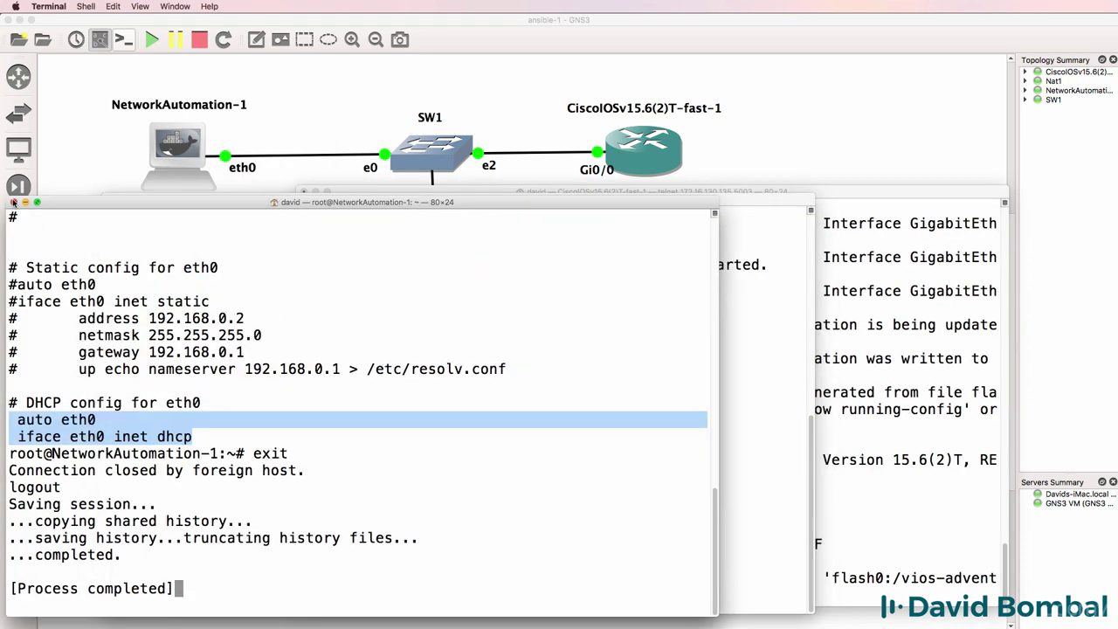
left_click(13, 202)
left_click_drag(489, 205, 397, 200)
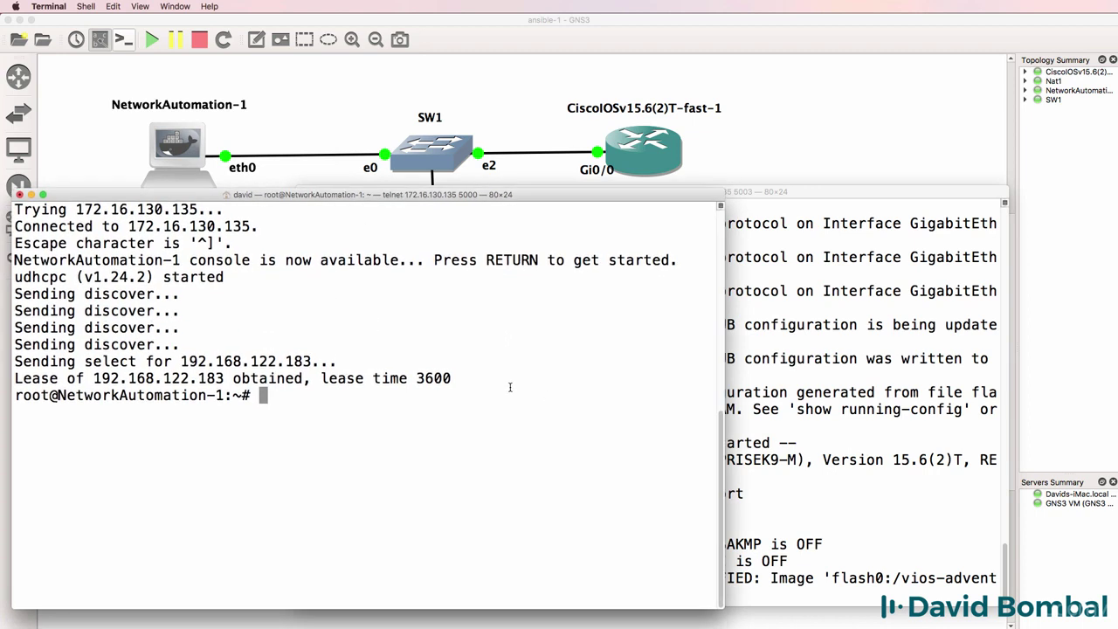
left_click_drag(510, 387, 3, 376)
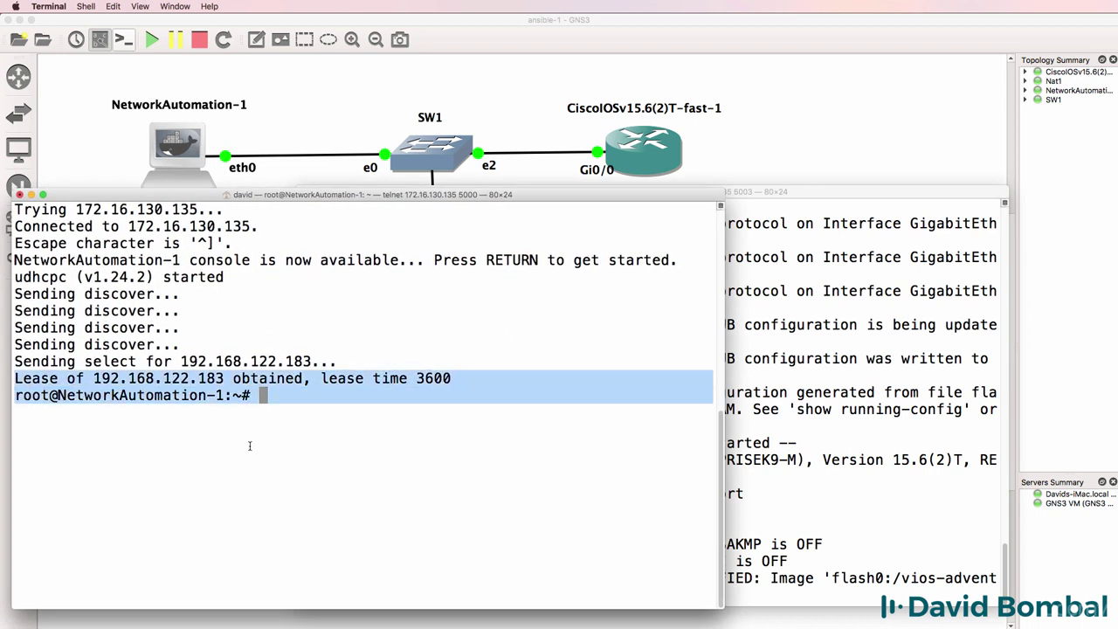
Print /etc/network/interfaces again and highlight the commented static address lines
type("cat /et")
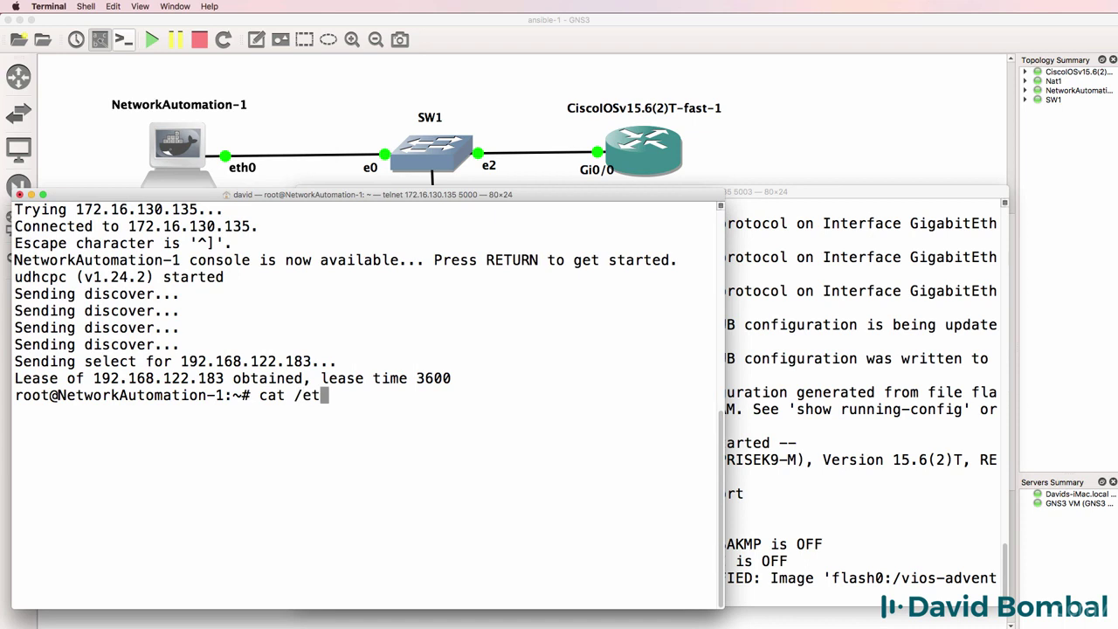
type("c/network/i")
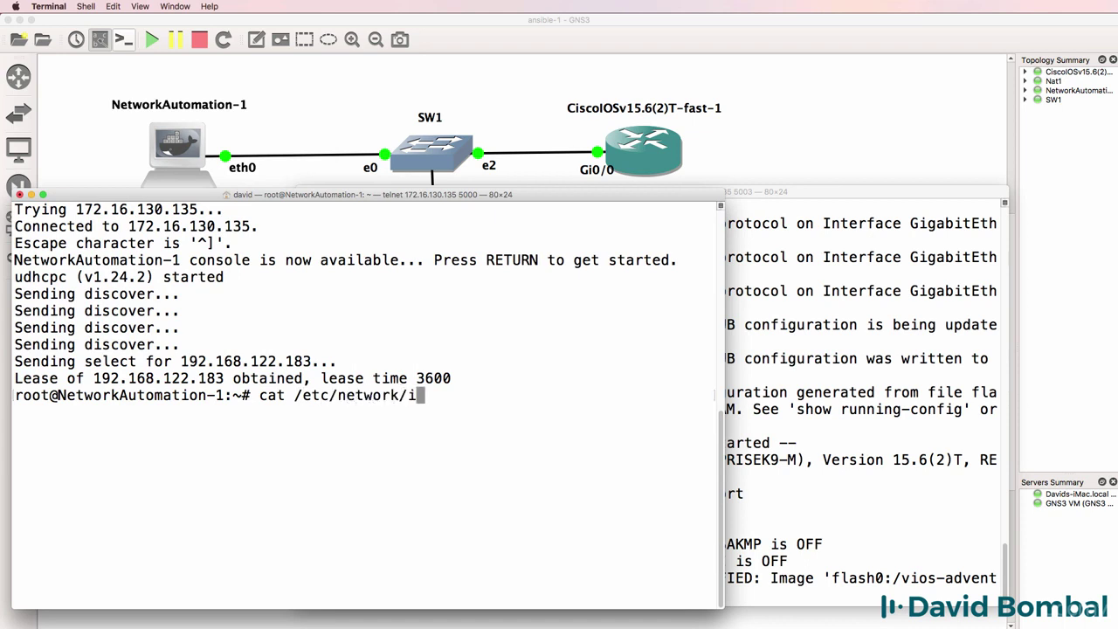
key("Tab")
key("Return")
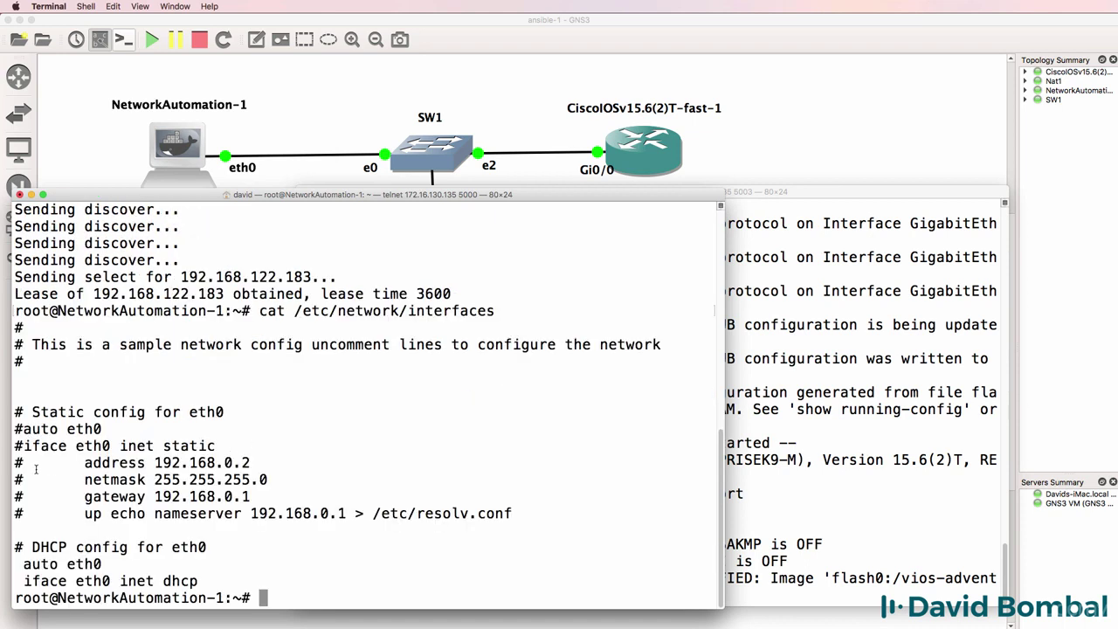
left_click_drag(18, 461, 504, 527)
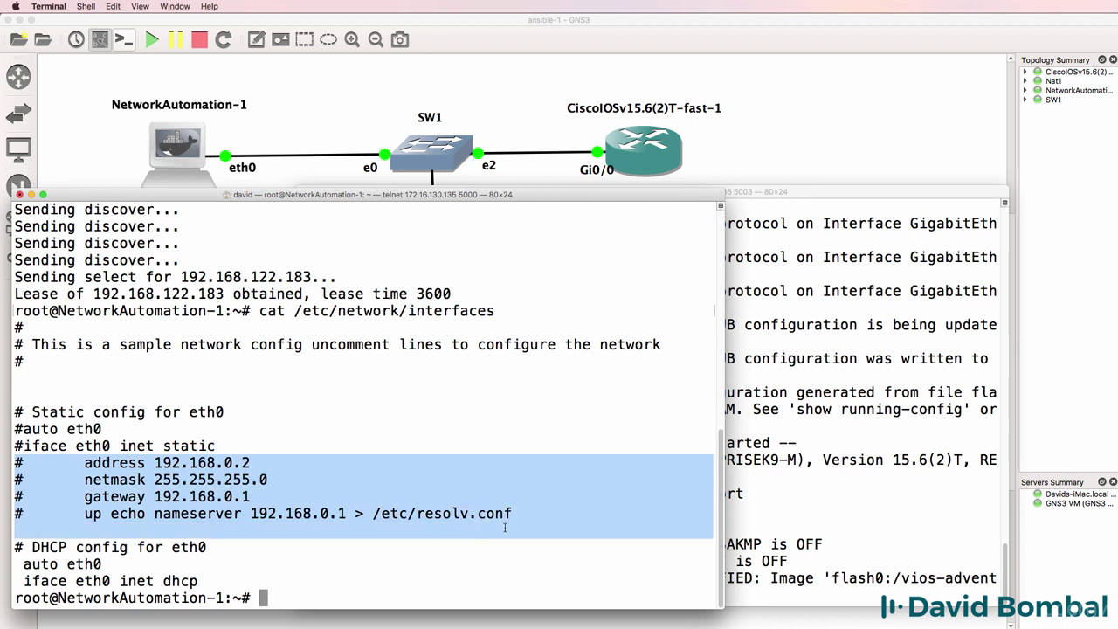
Ping google.com with 0% packet loss, stop it, clear the console, and move the router console right
type("ping")
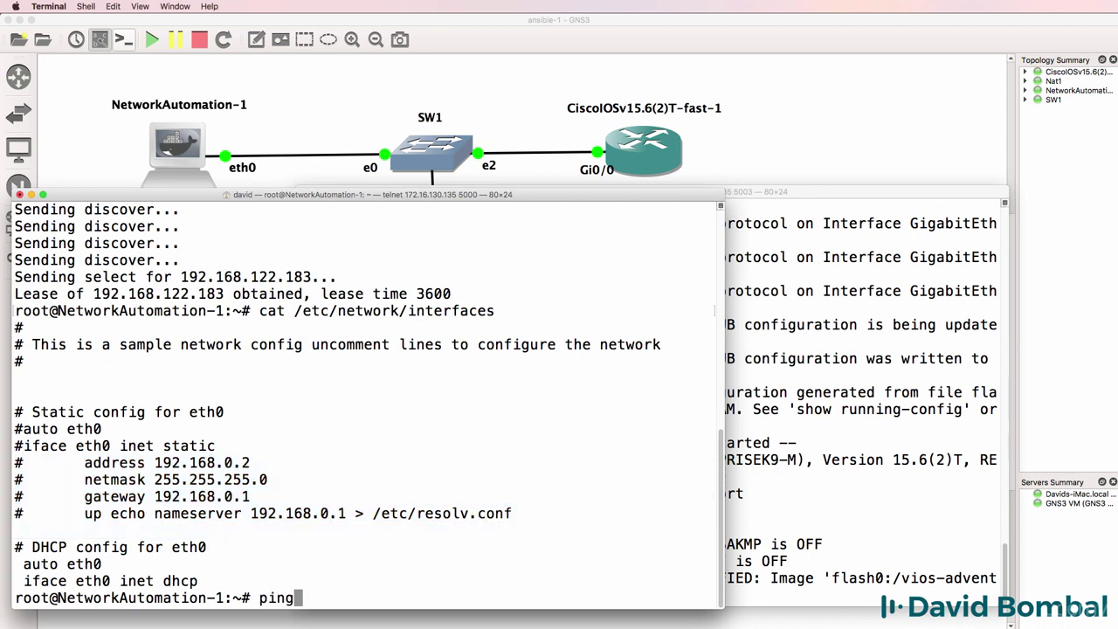
type(" google.com")
key("Return")
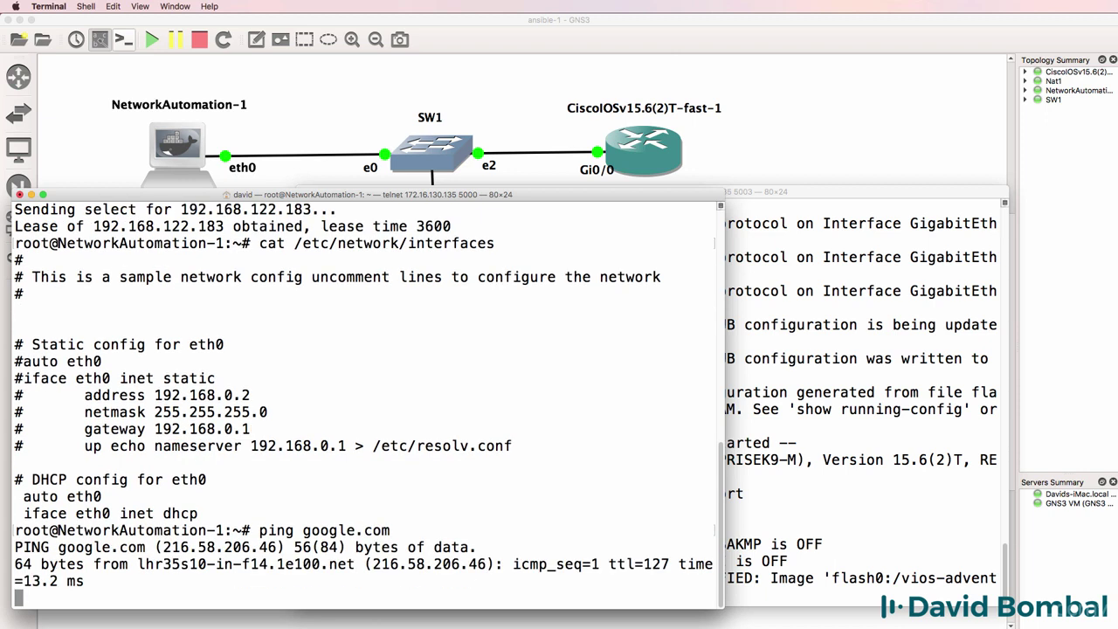
key("ctrl+c")
type("clear")
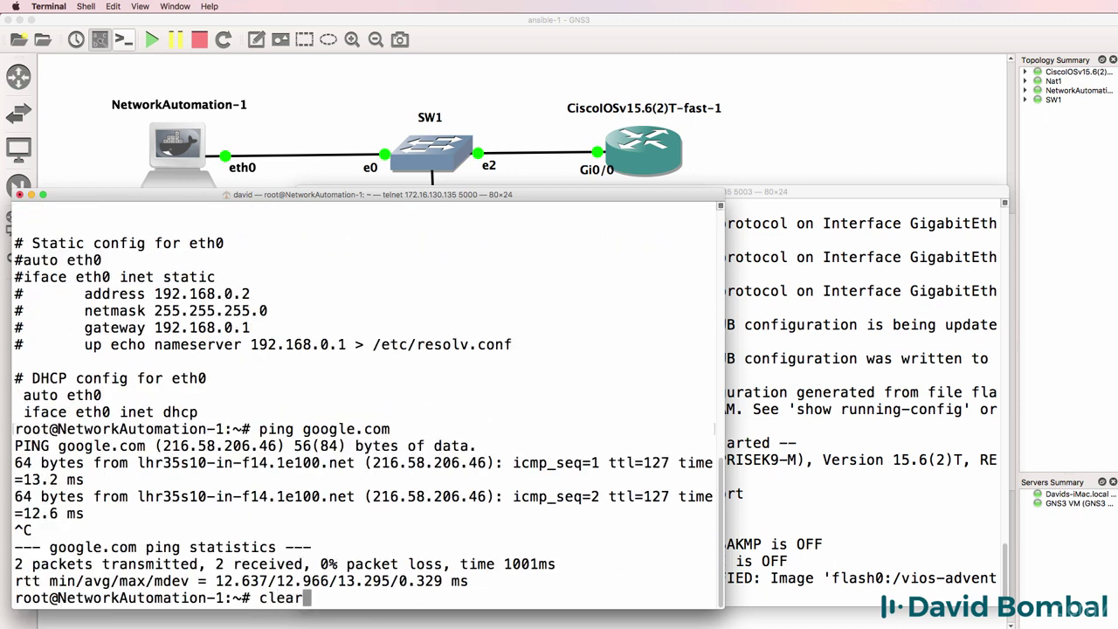
key("Return")
left_click_drag(812, 190, 904, 188)
Bring the four-node GNS3 topology in front of the consoles and scroll the canvas slightly
left_click(664, 59)
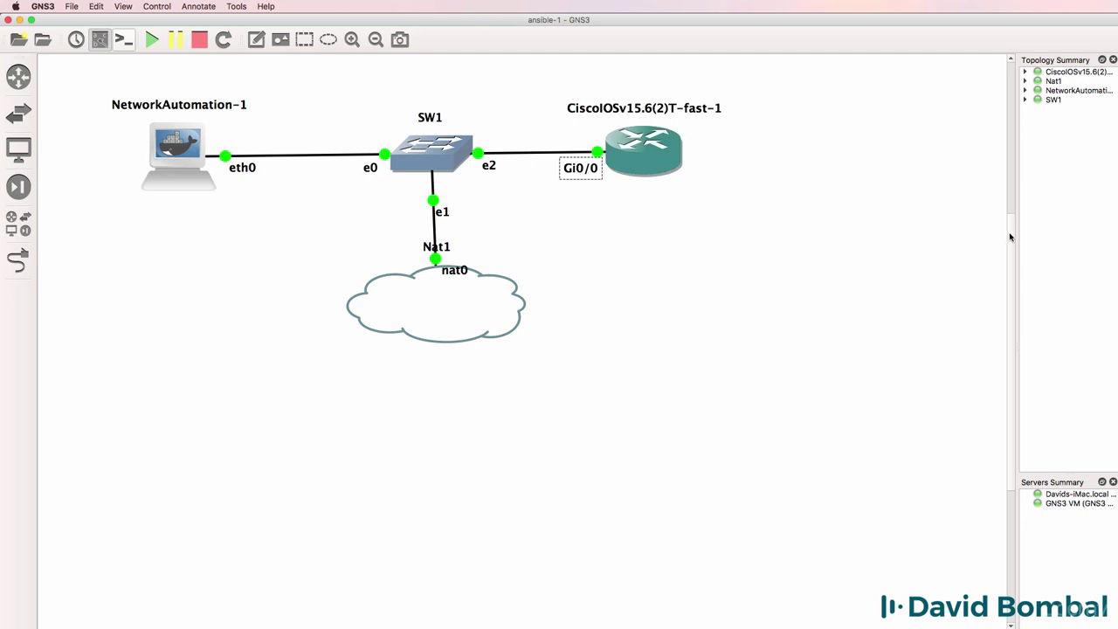
scroll(1012, 247, "down", 2)
left_click_drag(1012, 247, 1012, 251)
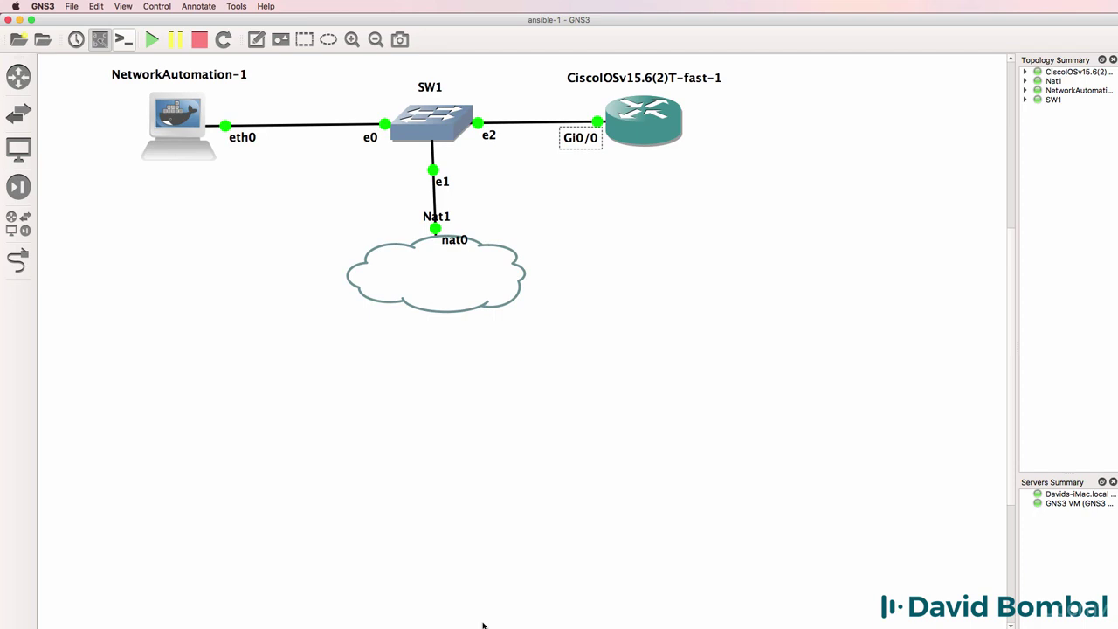